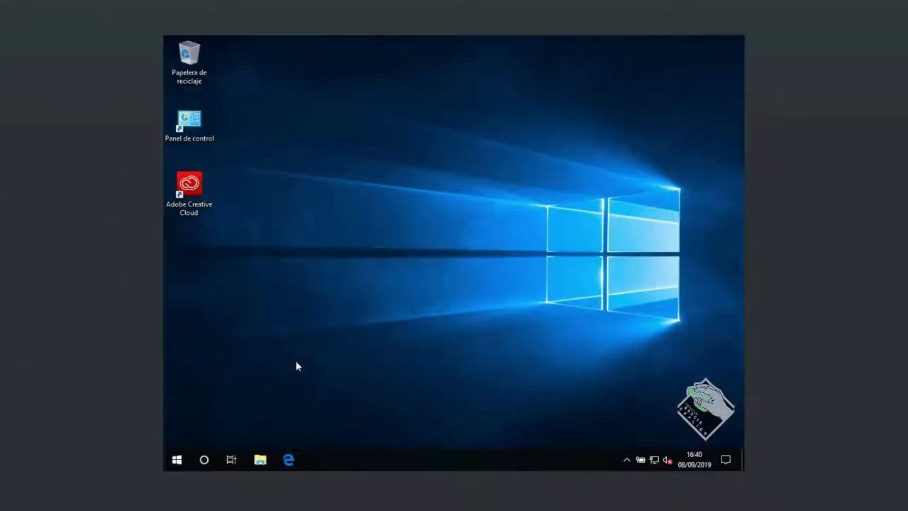
- Open the Dispositivos category of the Windows settings
{"action": "left_click", "coordinate": [177, 460]}
{"action": "left_click", "coordinate": [177, 409]}
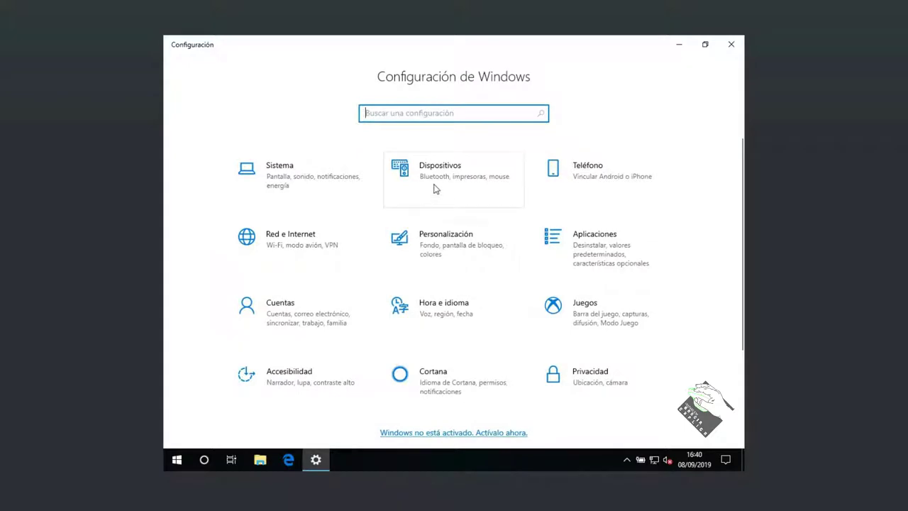
{"action": "left_click", "coordinate": [435, 185]}
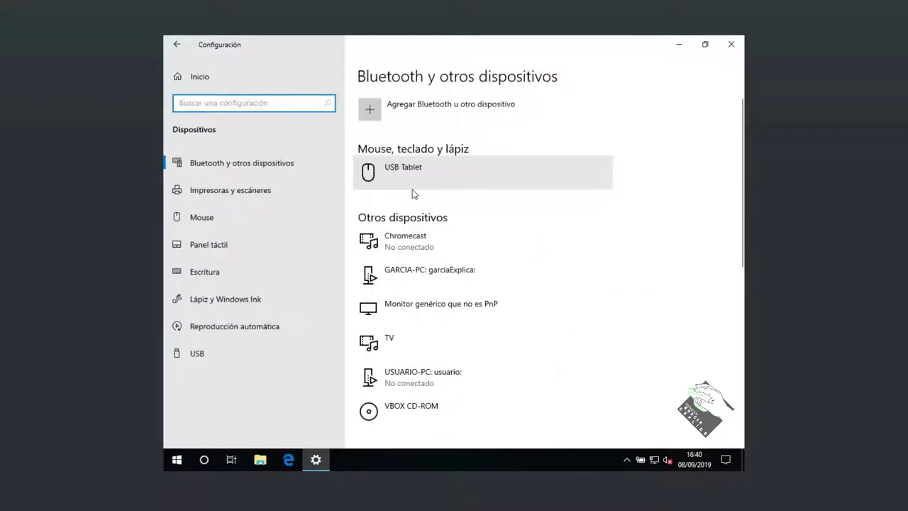
- Look through the Bluetooth and other devices list, including mouse, keyboard, pen and other connected devices
{"action": "scroll", "coordinate": [470, 324], "scroll_direction": "down", "scroll_amount": 2}
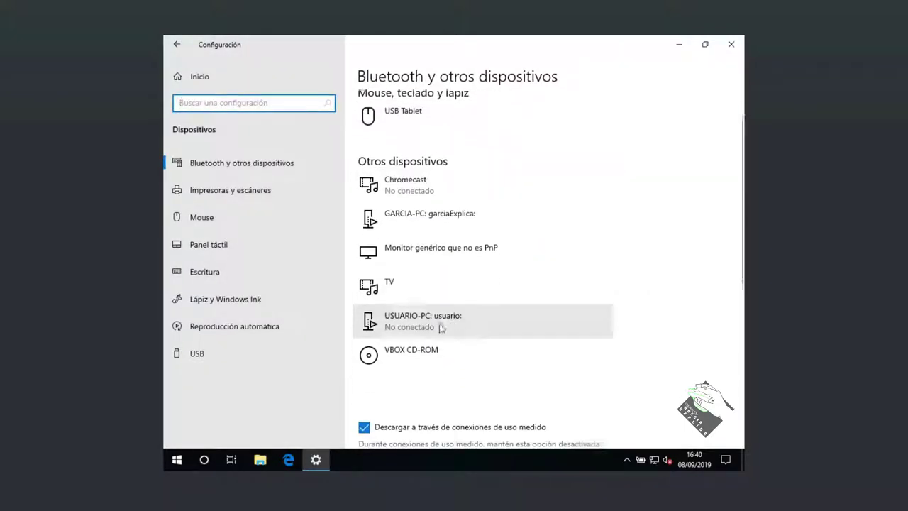
{"action": "scroll", "coordinate": [435, 171], "scroll_direction": "up", "scroll_amount": 2}
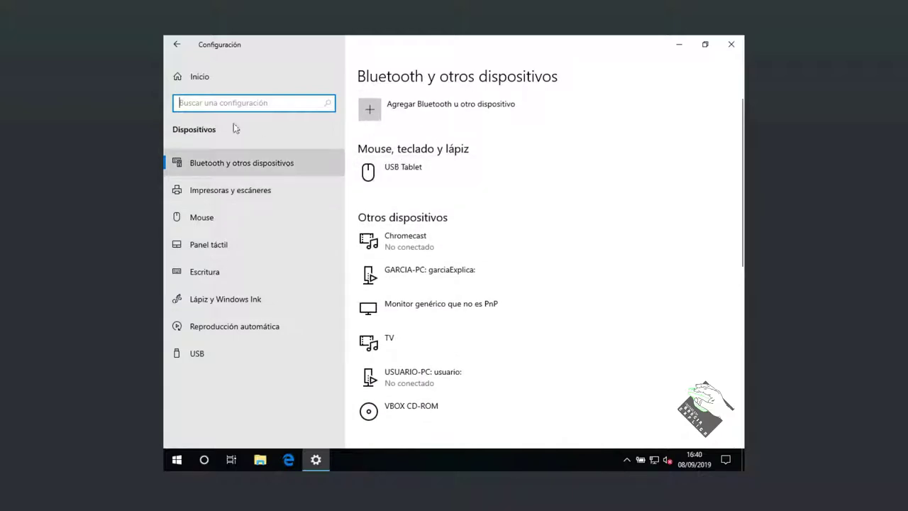
{"action": "key", "text": "alt+Left"}
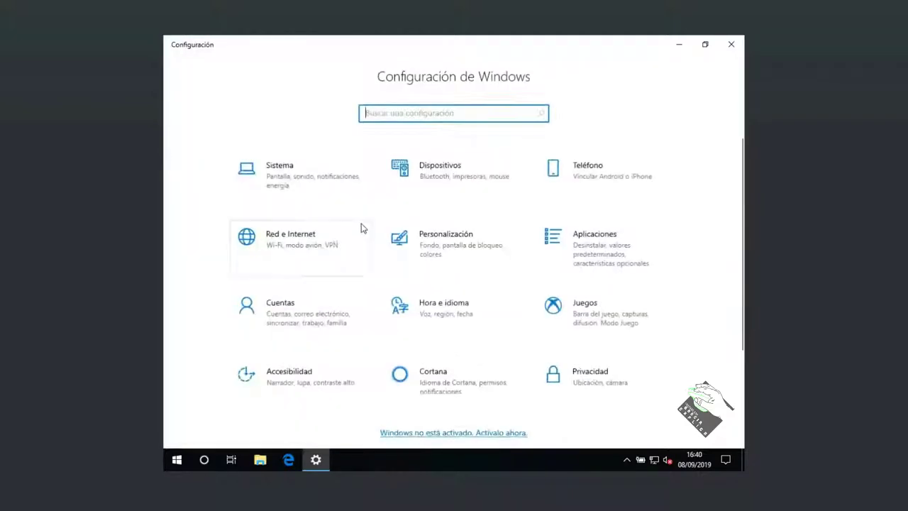
{"action": "left_click", "coordinate": [446, 183]}
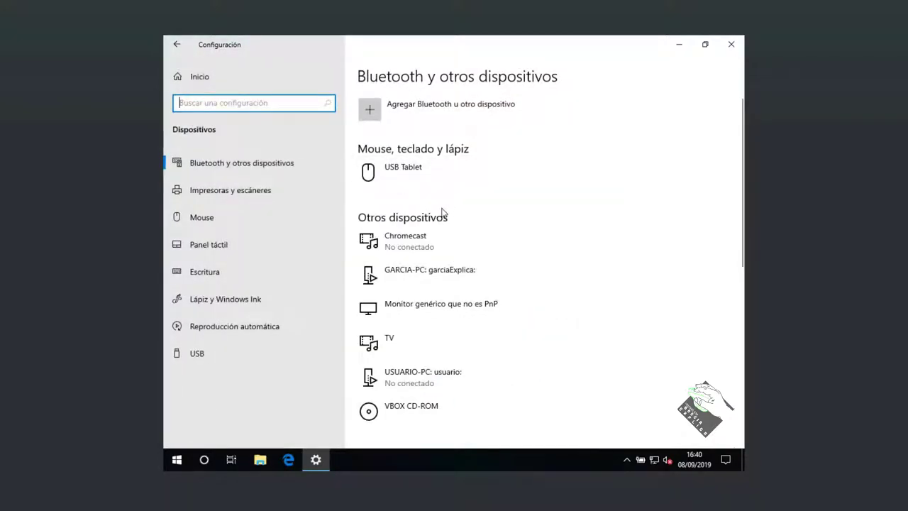
{"action": "scroll", "coordinate": [435, 266], "scroll_direction": "down", "scroll_amount": 5}
{"action": "scroll", "coordinate": [436, 262], "scroll_direction": "up", "scroll_amount": 4}
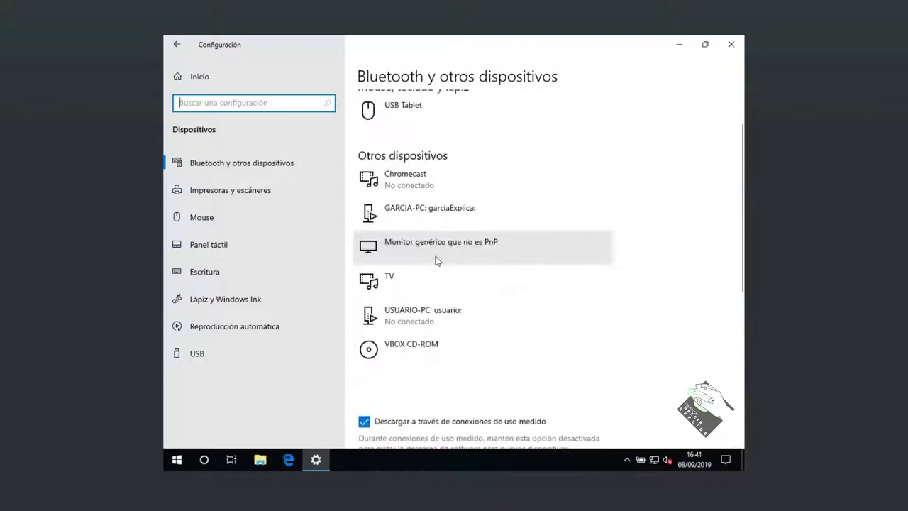
{"action": "scroll", "coordinate": [440, 268], "scroll_direction": "up", "scroll_amount": 2}
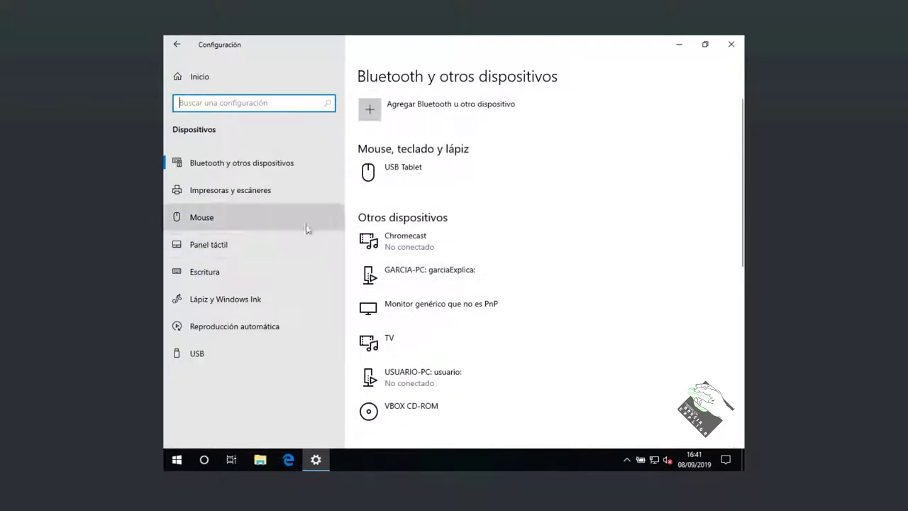
- Search for printers and scanners and add the HP5010 (HP ENVY 5000 series) device
{"action": "left_click", "coordinate": [229, 196]}
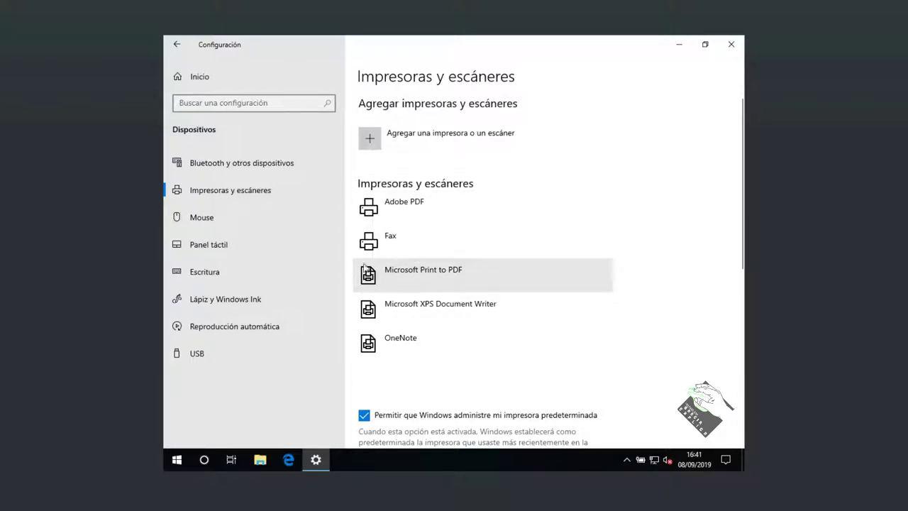
{"action": "left_click", "coordinate": [397, 283]}
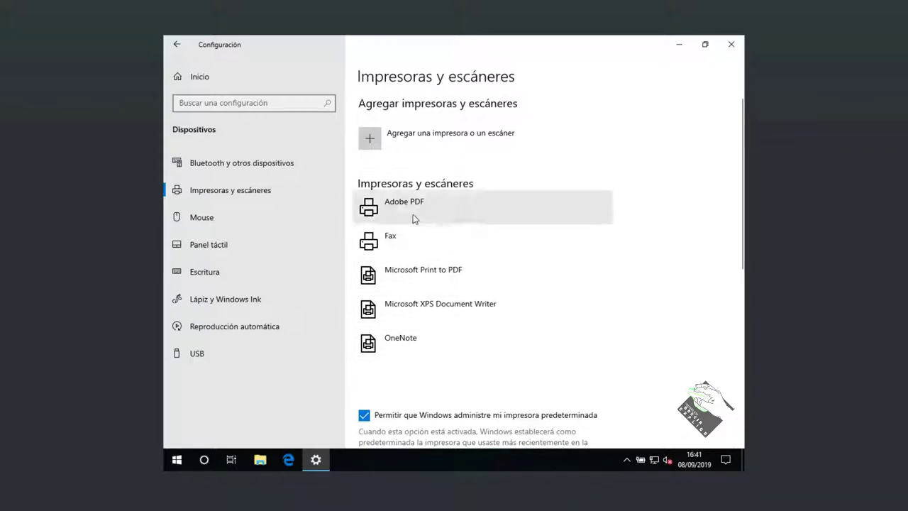
{"action": "left_click", "coordinate": [399, 141]}
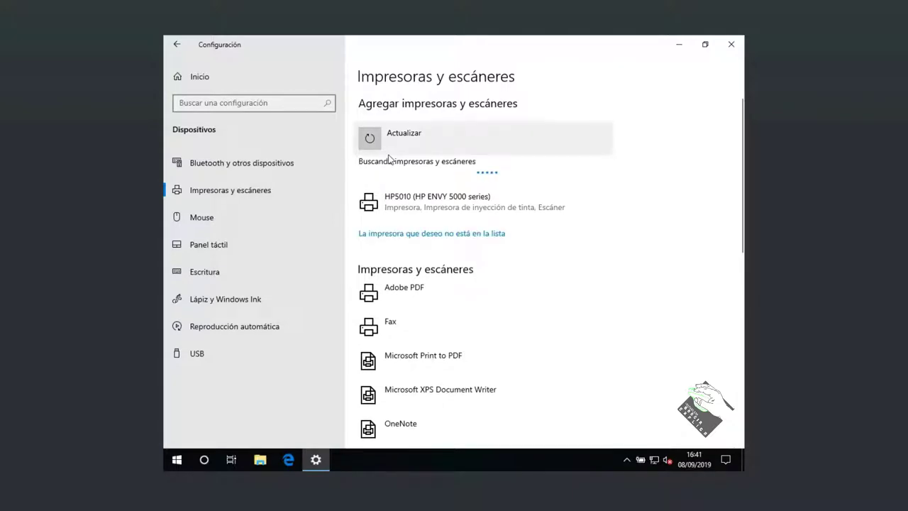
{"action": "left_click", "coordinate": [445, 207]}
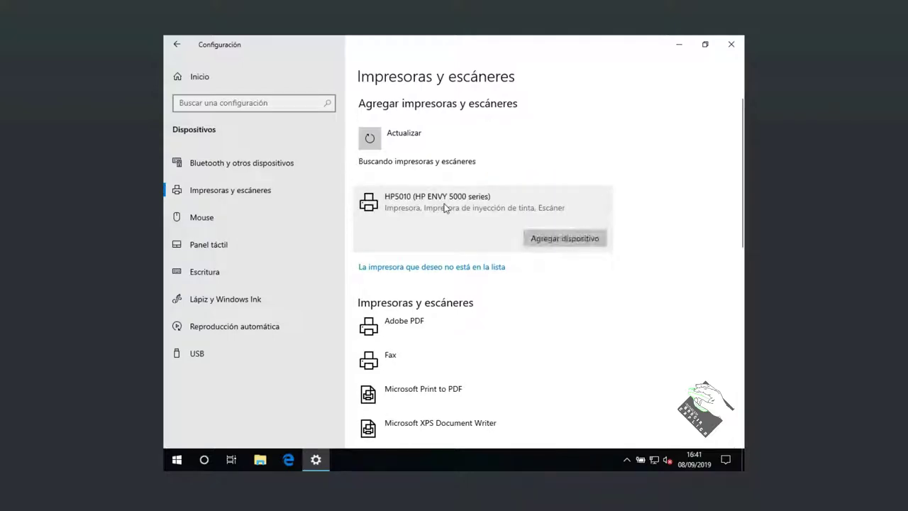
{"action": "left_click", "coordinate": [547, 239]}
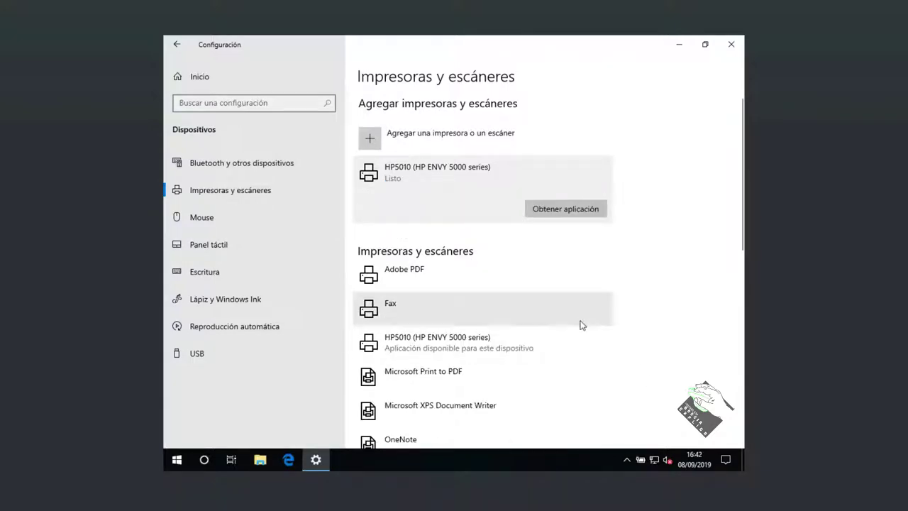
- View the management options of the HP5010 (HP ENVY 5000 series) printer and return to the printer list
{"action": "left_click", "coordinate": [436, 339]}
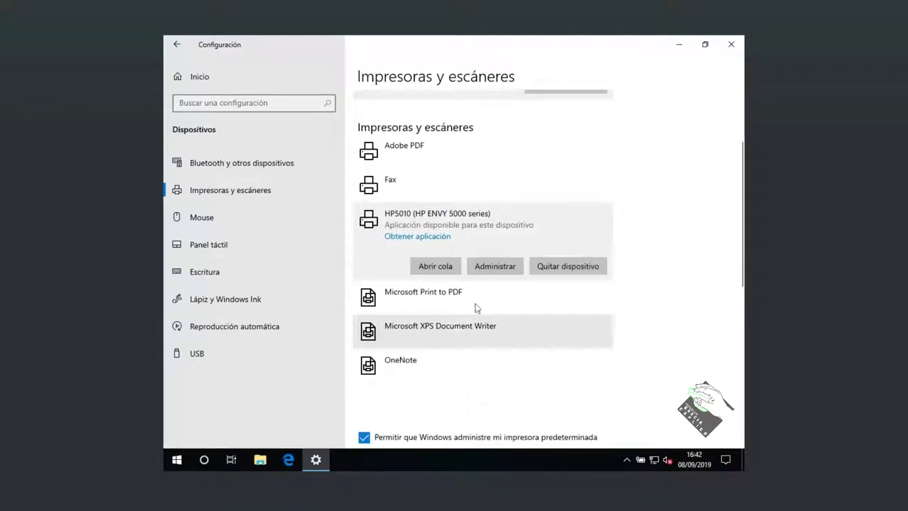
{"action": "left_click", "coordinate": [494, 266]}
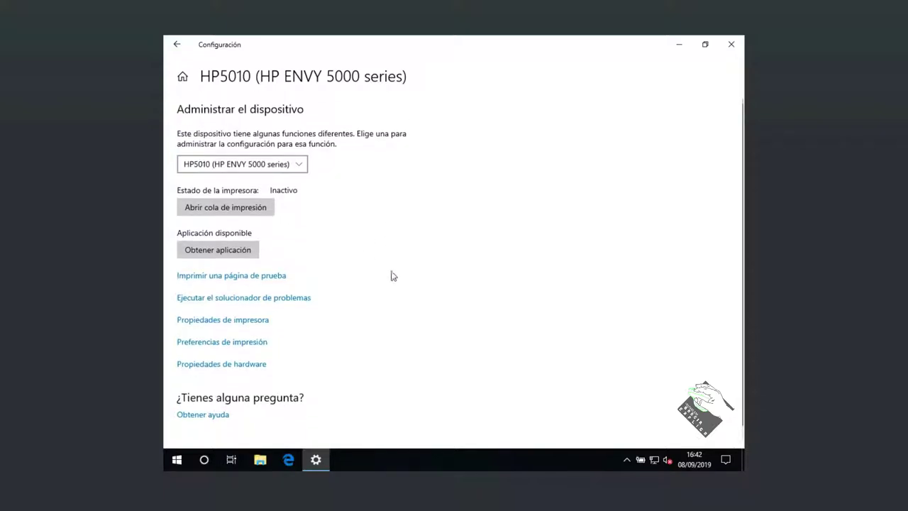
{"action": "left_click", "coordinate": [177, 47]}
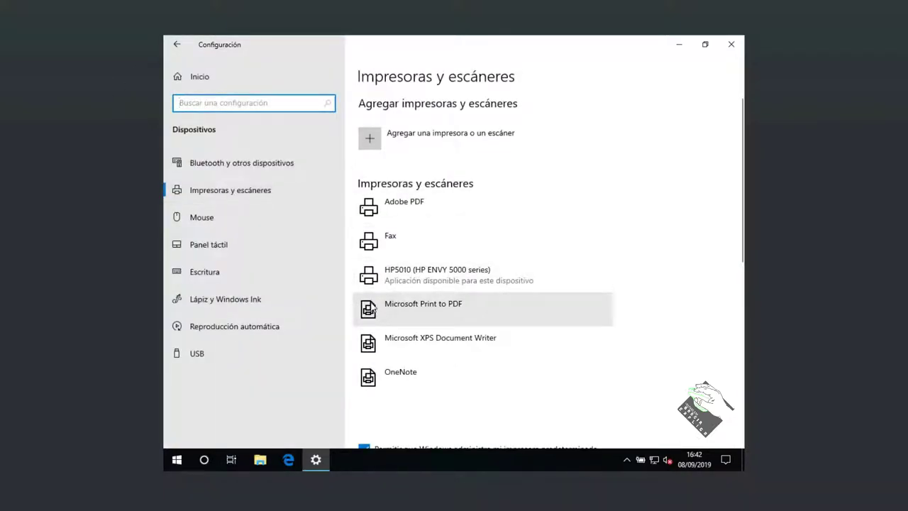
- Open the print queue of the HP5010 (HP ENVY 5000 series) printer
{"action": "scroll", "coordinate": [446, 300], "scroll_direction": "down", "scroll_amount": 3}
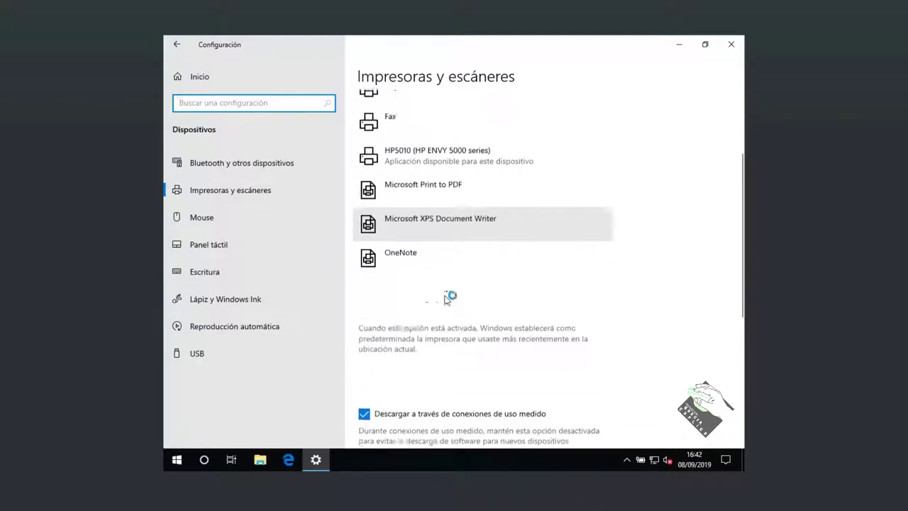
{"action": "left_click", "coordinate": [436, 275]}
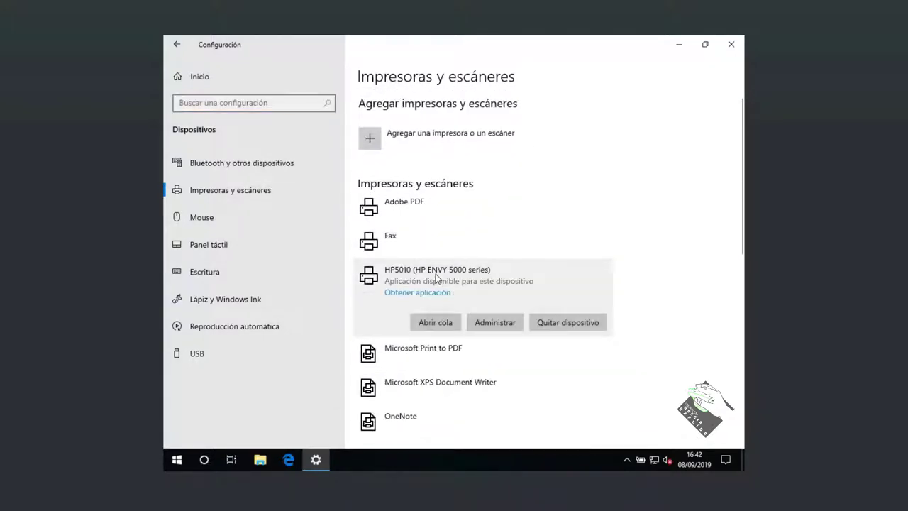
{"action": "left_click", "coordinate": [431, 322]}
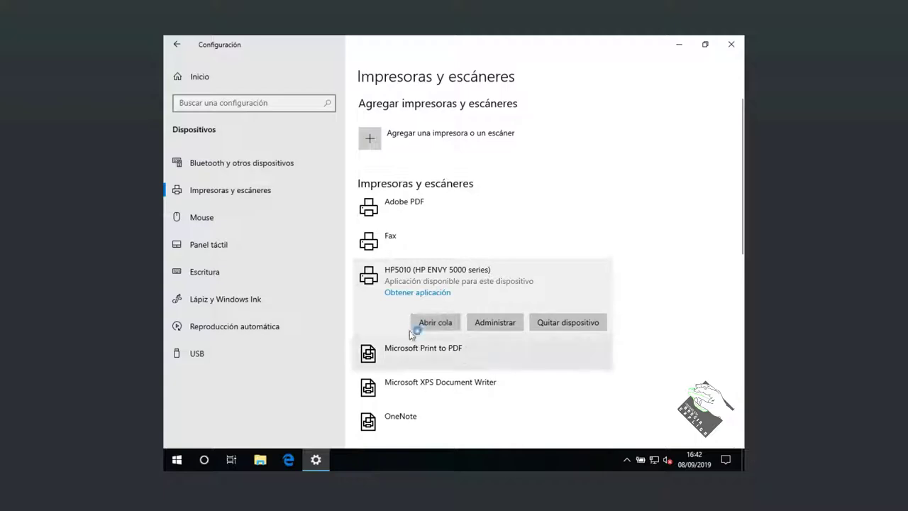
{"action": "left_click", "coordinate": [242, 115]}
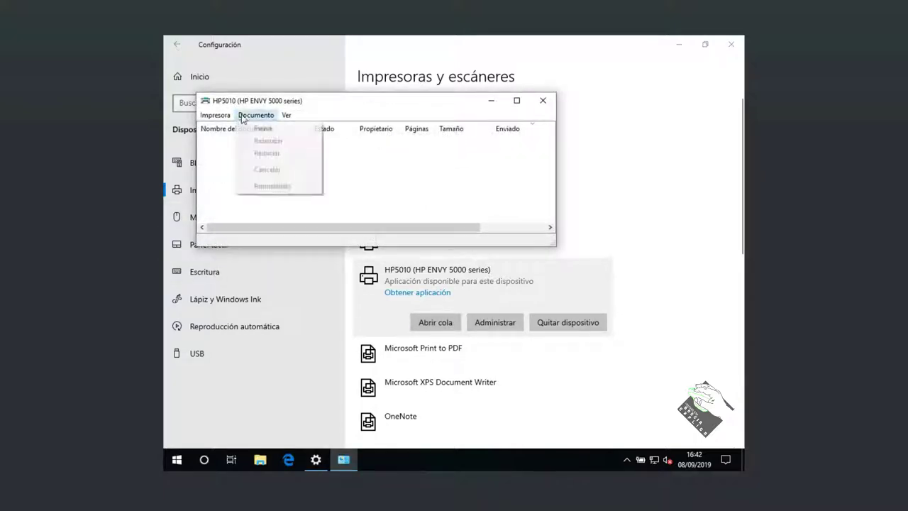
{"action": "left_click", "coordinate": [369, 110]}
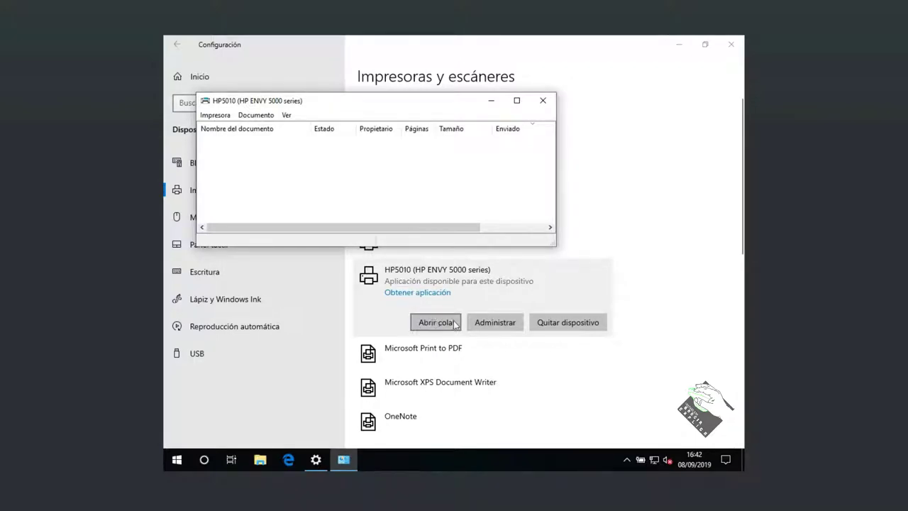
- Set the HP5010 (HP ENVY 5000 series) as the default printer and close its print queue
{"action": "left_click", "coordinate": [211, 117]}
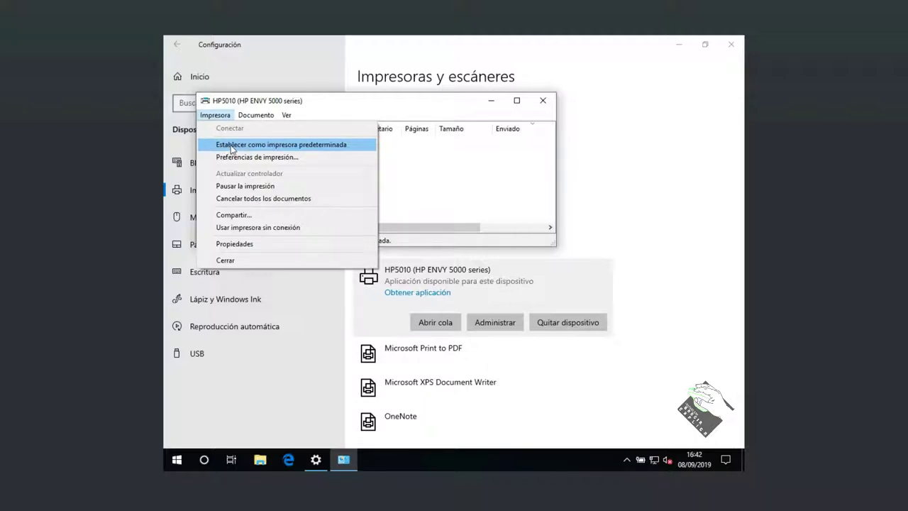
{"action": "left_click", "coordinate": [299, 146]}
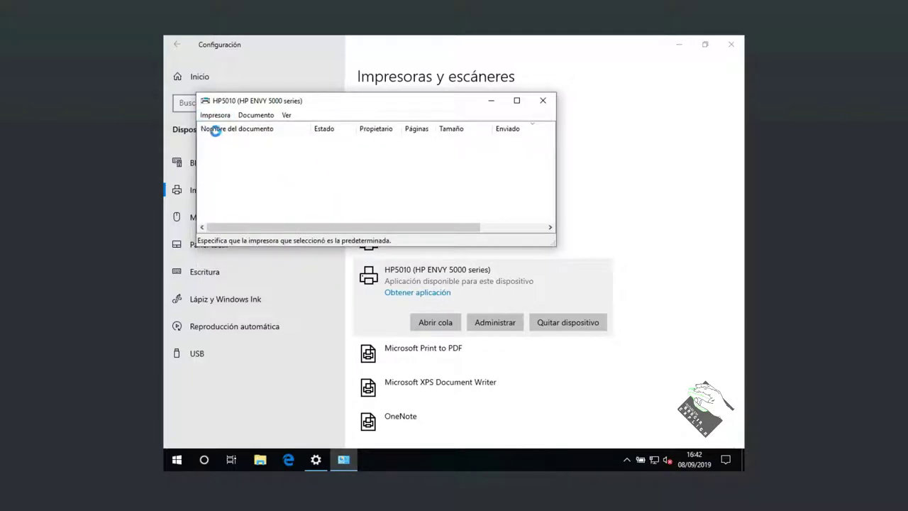
{"action": "left_click", "coordinate": [469, 266]}
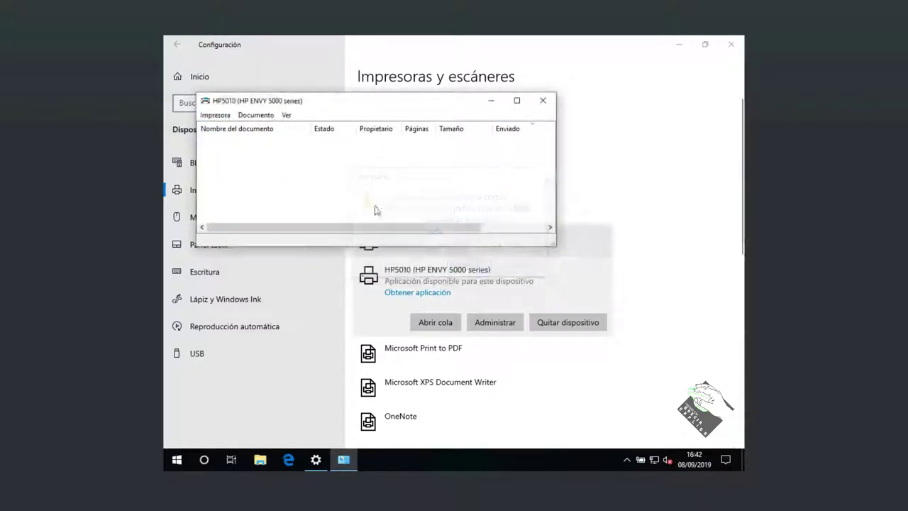
{"action": "left_click", "coordinate": [215, 115]}
{"action": "left_click", "coordinate": [521, 174]}
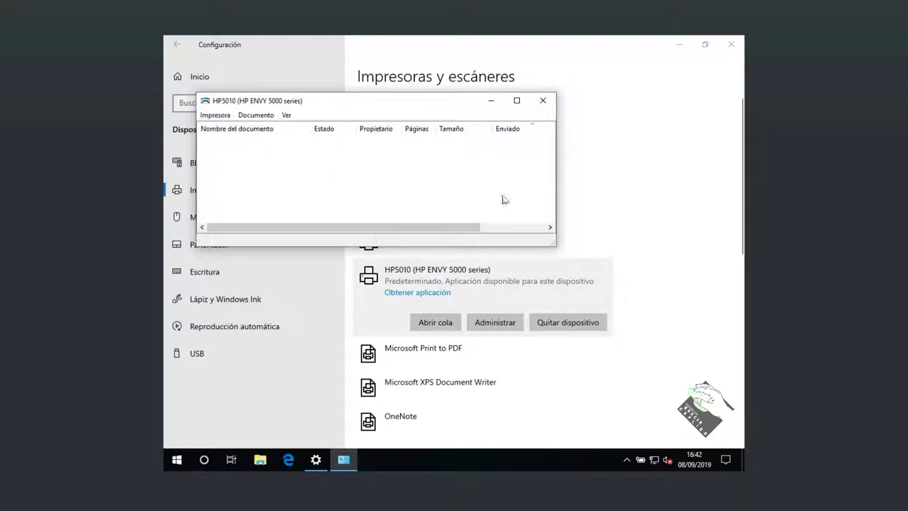
{"action": "left_click", "coordinate": [543, 100]}
- Open Bloc de notas, check the preselected printer in its print dialog, and close it without printing
{"action": "left_click", "coordinate": [174, 463]}
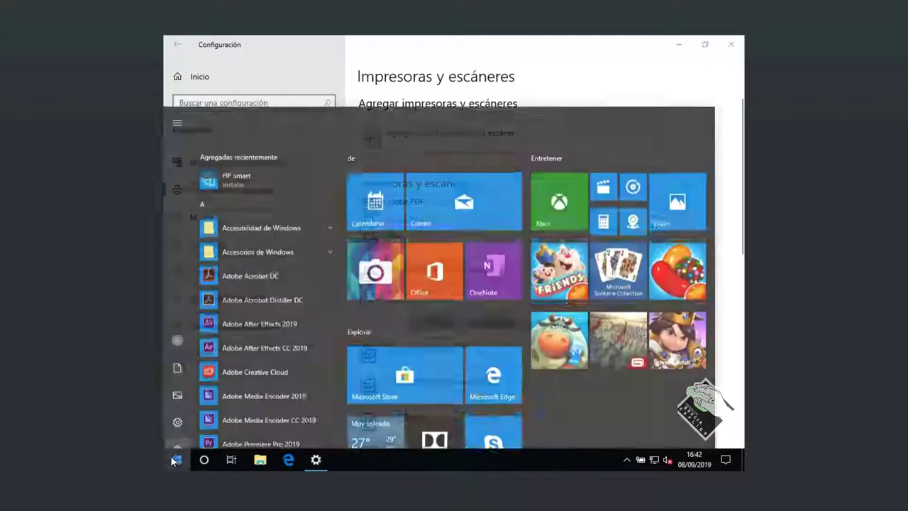
{"action": "type", "text": "note"}
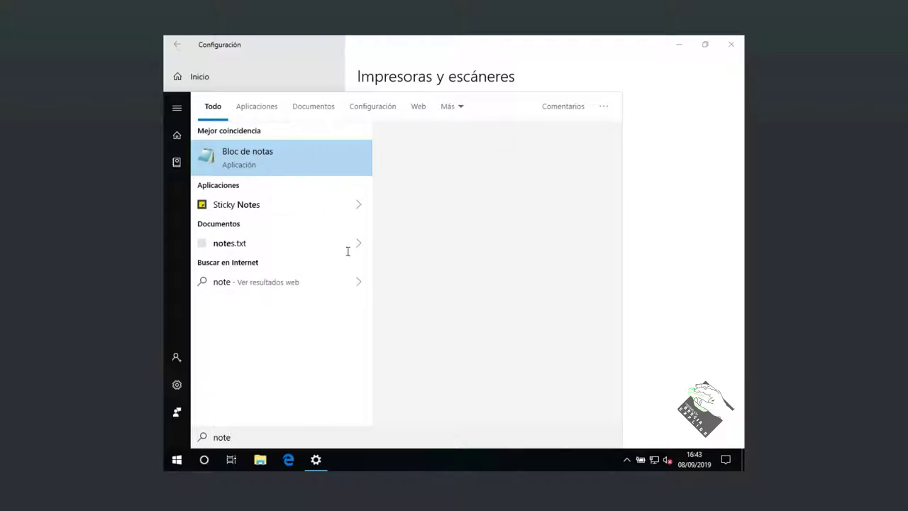
{"action": "left_click", "coordinate": [256, 168]}
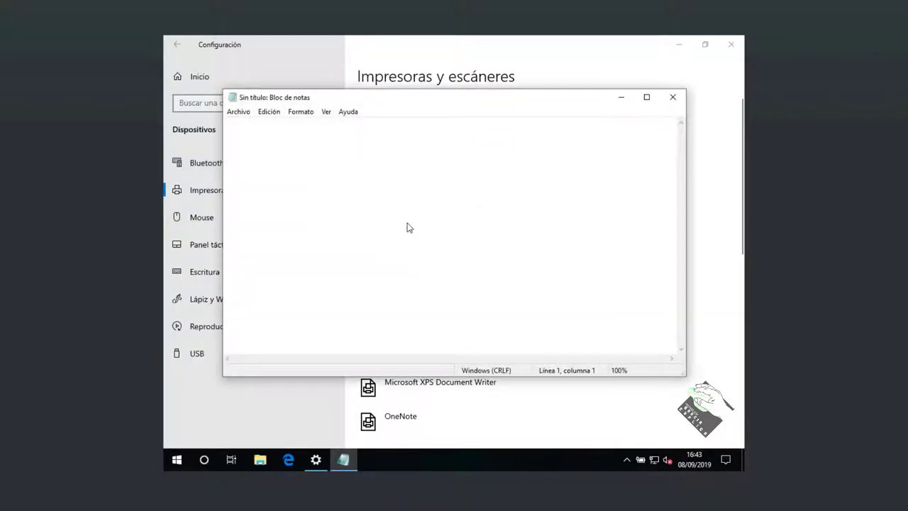
{"action": "key", "text": "ctrl+p"}
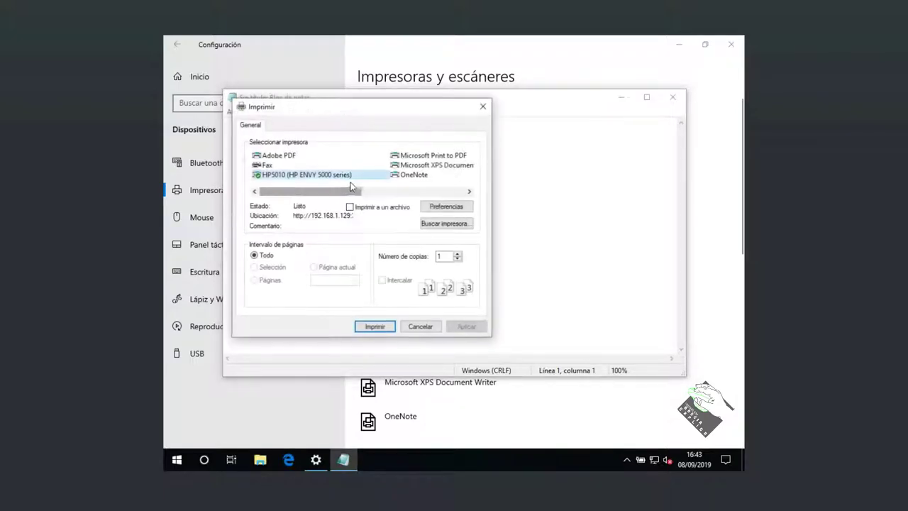
{"action": "mouse_move", "coordinate": [294, 181]}
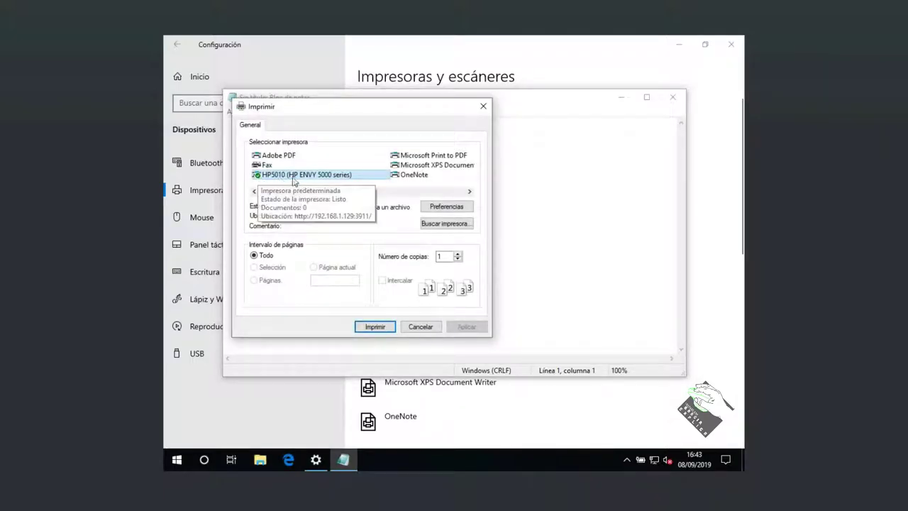
{"action": "left_click", "coordinate": [422, 327]}
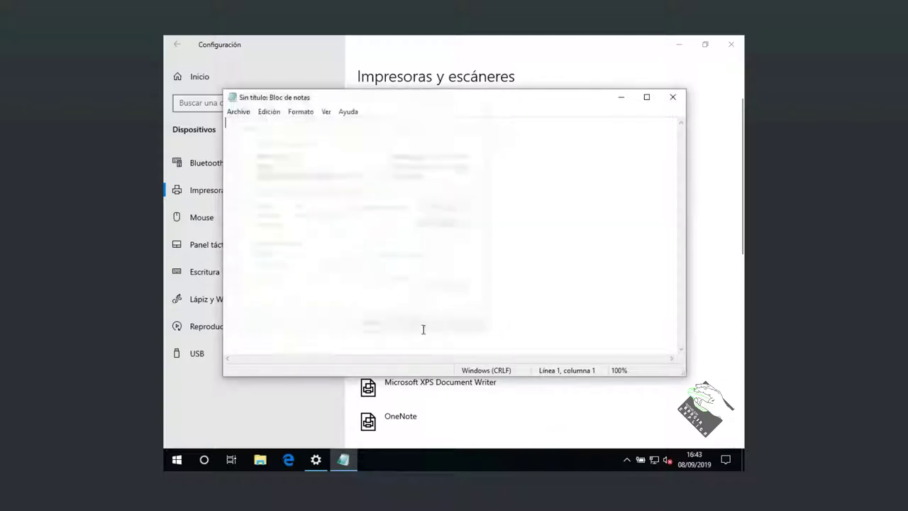
{"action": "left_click", "coordinate": [672, 97]}
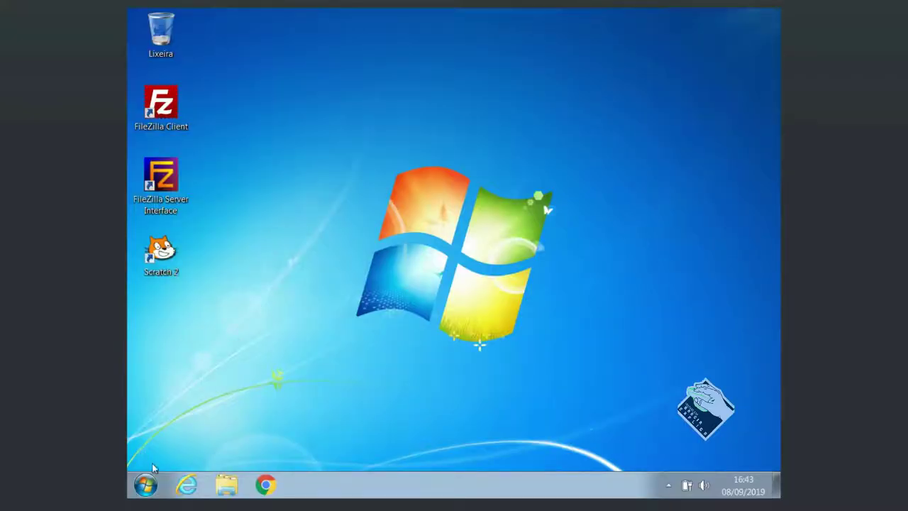
- Open the Dispositivos e Impressoras window in Windows 7
{"action": "left_click", "coordinate": [146, 486]}
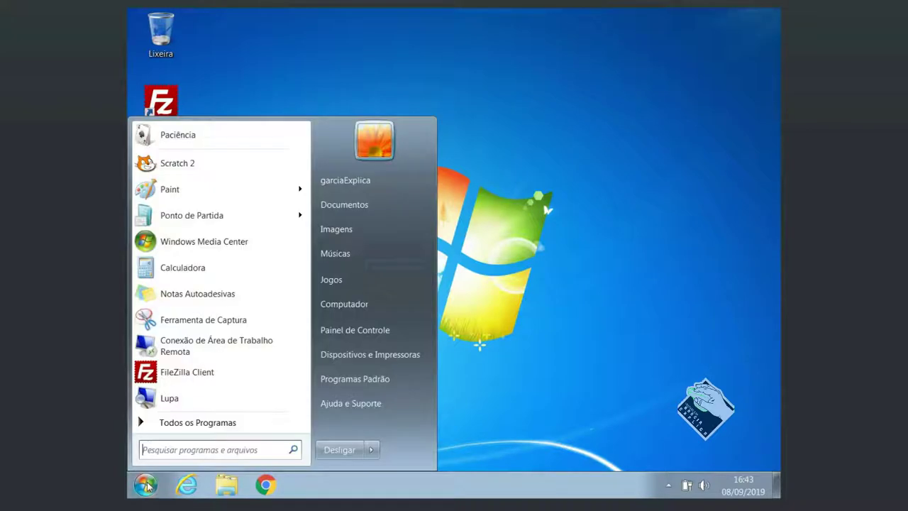
{"action": "left_click", "coordinate": [354, 362]}
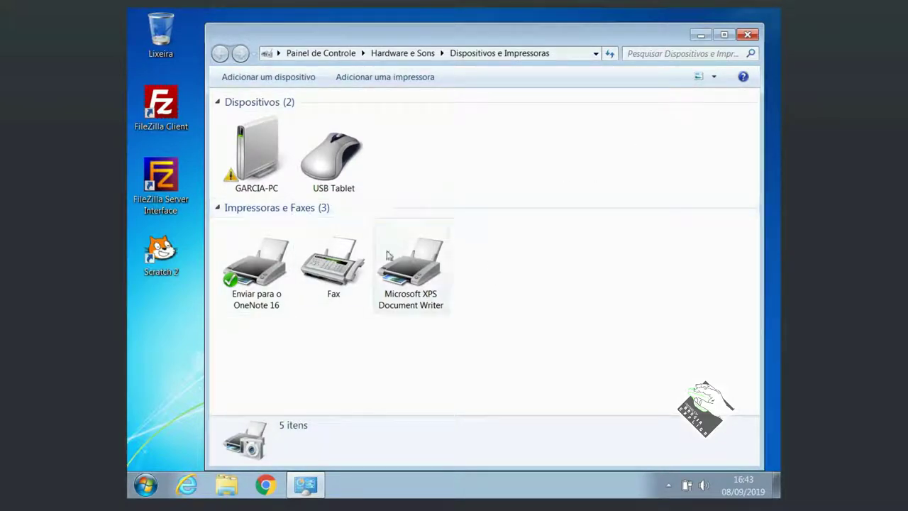
{"action": "right_click", "coordinate": [513, 277]}
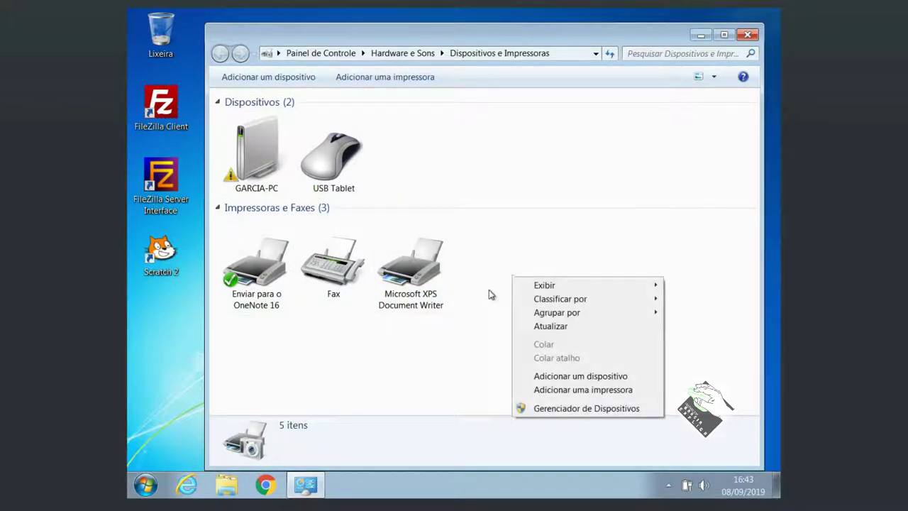
{"action": "right_click", "coordinate": [522, 149]}
- Add a network, wireless or Bluetooth printer and choose the HP5010 (HP ENVY 5000 series) for installation
{"action": "right_click", "coordinate": [526, 314]}
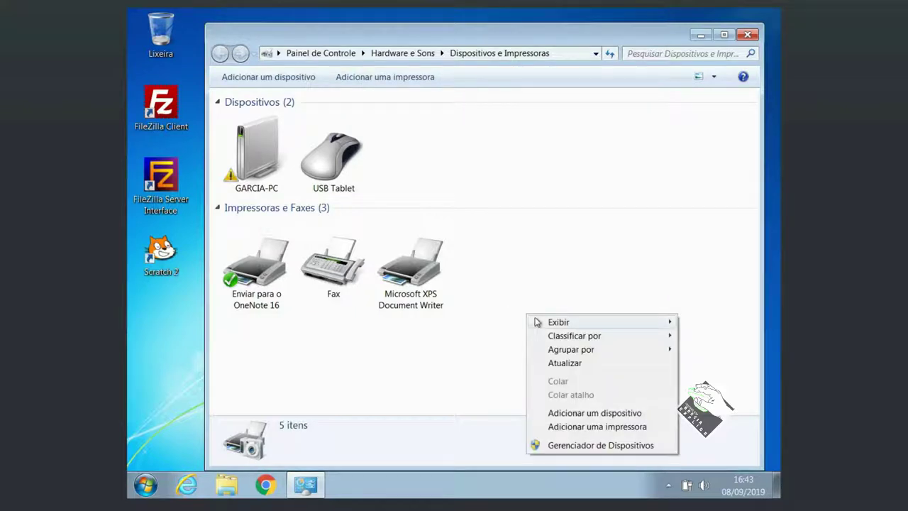
{"action": "left_click", "coordinate": [572, 428]}
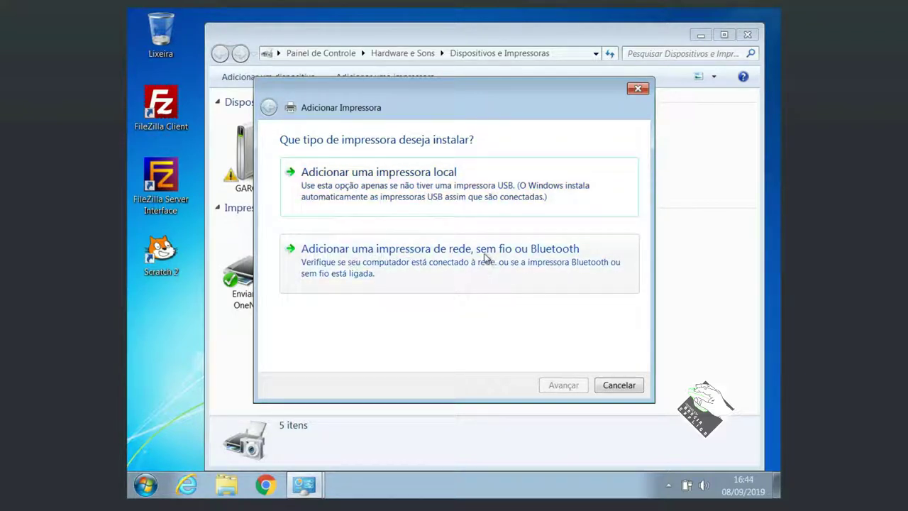
{"action": "left_click", "coordinate": [464, 269]}
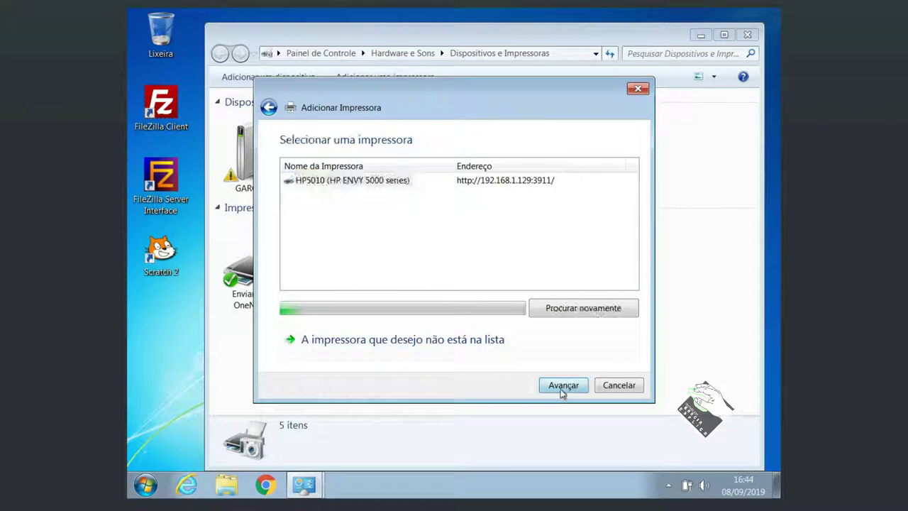
{"action": "double_click", "coordinate": [368, 183]}
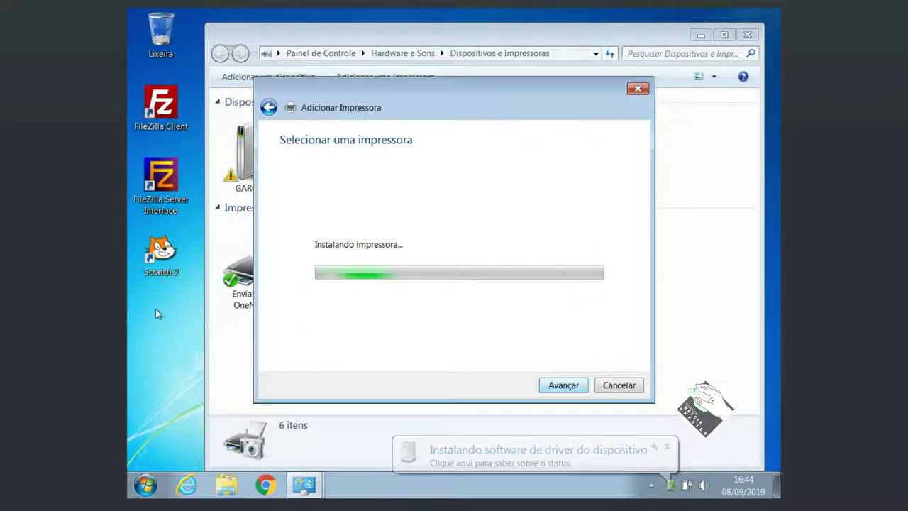
{"action": "left_click_drag", "start_coordinate": [155, 313], "coordinate": [144, 99]}
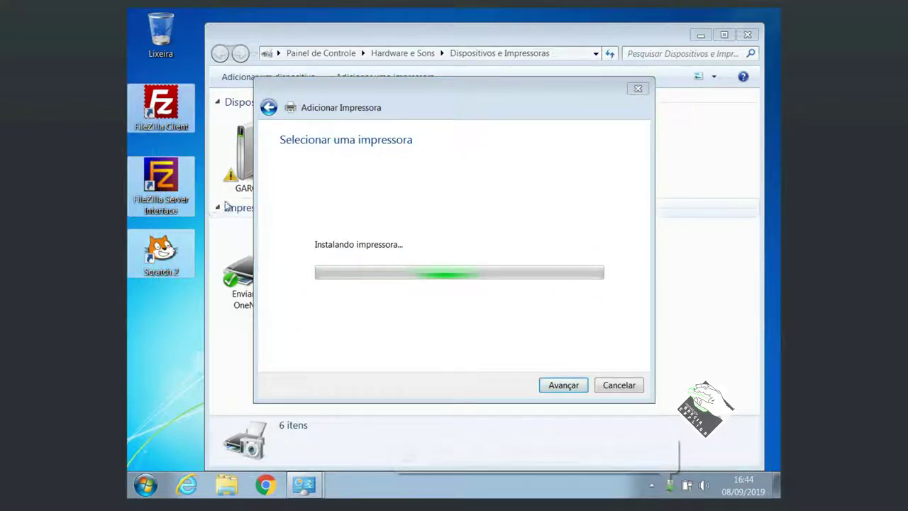
{"action": "left_click", "coordinate": [428, 105]}
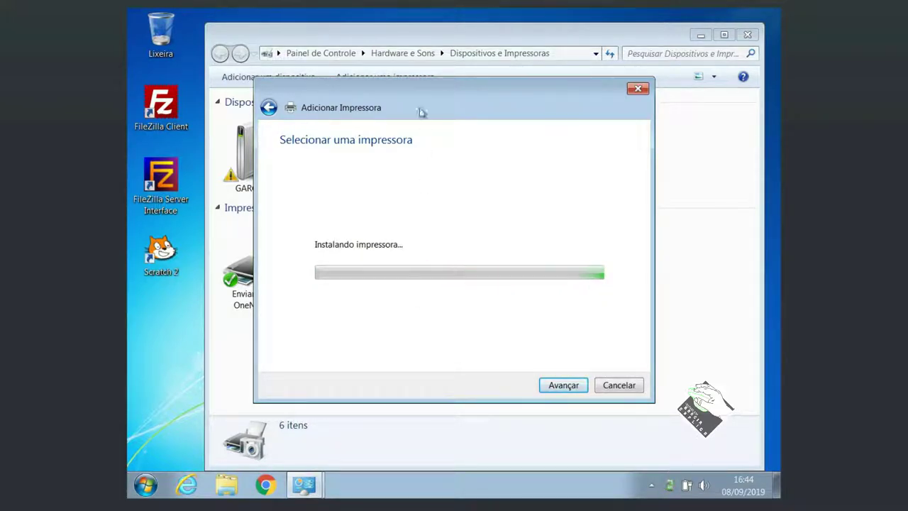
- Move the Adicionar Impressora wizard off the printer list and view the general properties of the HP5010 (HP ENVY 5000 series)
{"action": "left_click_drag", "start_coordinate": [420, 112], "coordinate": [441, 95]}
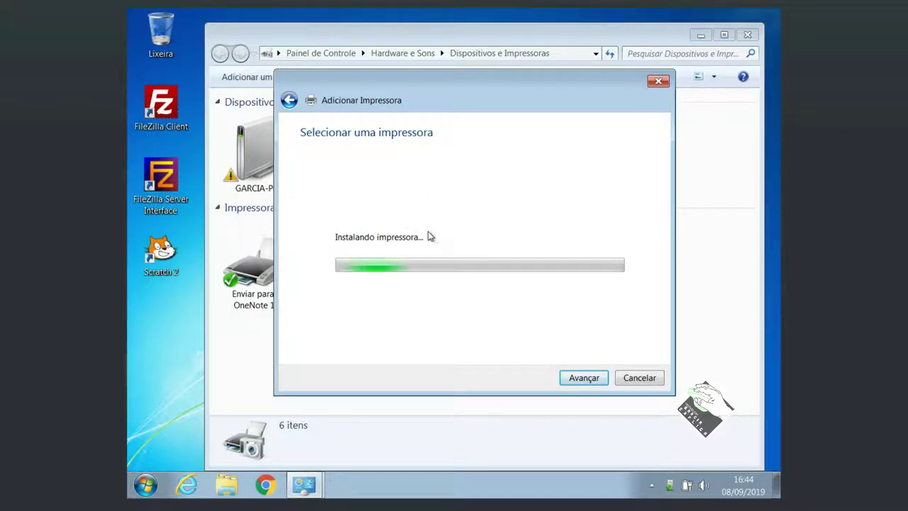
{"action": "left_click_drag", "start_coordinate": [458, 96], "coordinate": [221, 45]}
{"action": "left_click", "coordinate": [481, 292]}
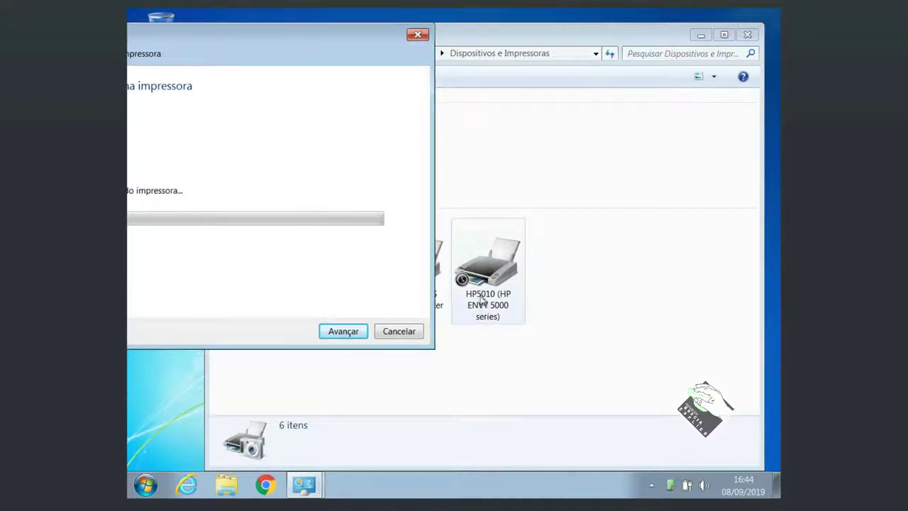
{"action": "right_click", "coordinate": [481, 294]}
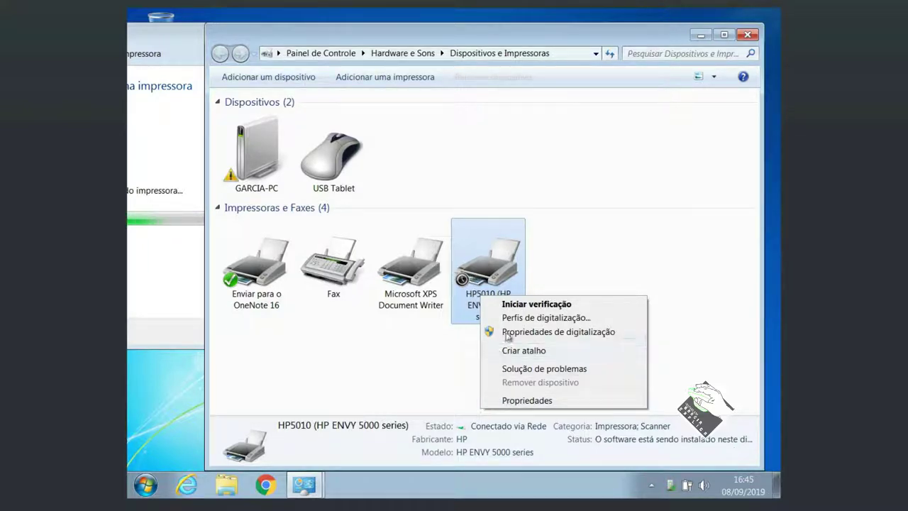
{"action": "left_click", "coordinate": [504, 401]}
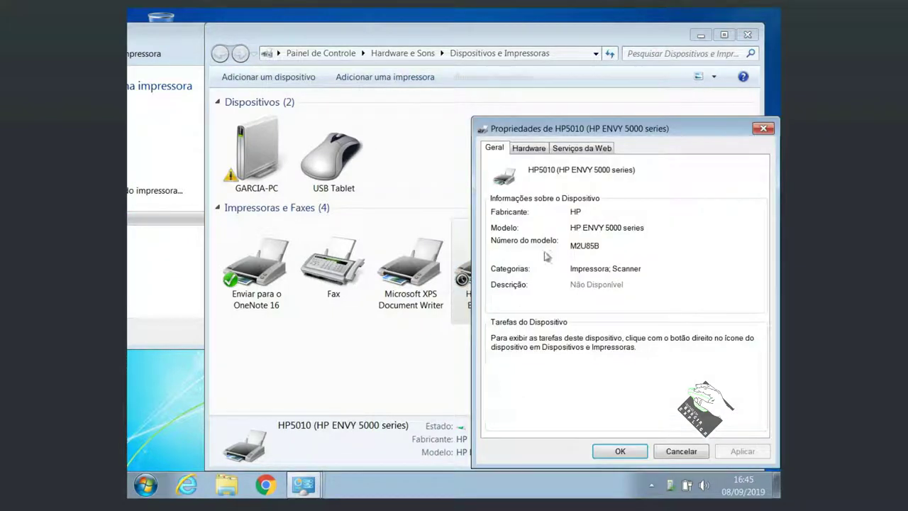
{"action": "left_click", "coordinate": [763, 128]}
- Check the commands available for the HP5010 during installation, and bring the Adicionar Impressora wizard back into full view
{"action": "right_click", "coordinate": [503, 279]}
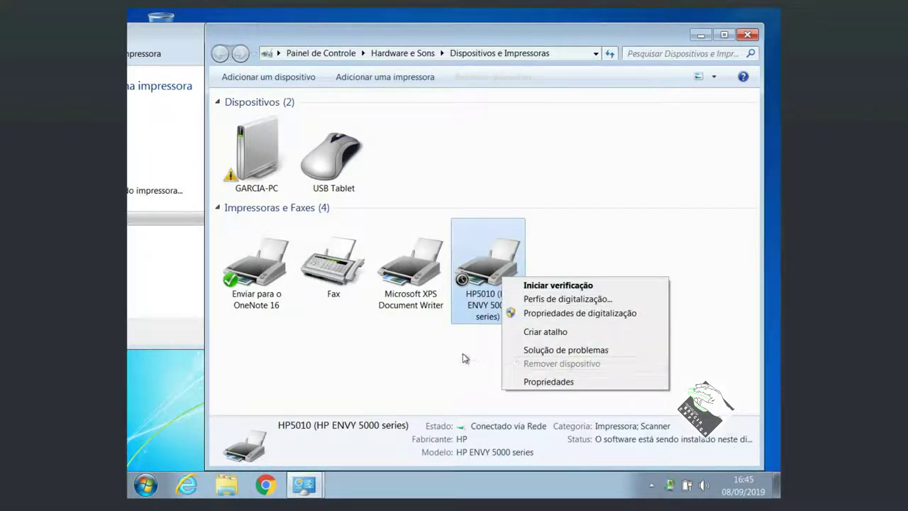
{"action": "left_click", "coordinate": [389, 334]}
{"action": "left_click", "coordinate": [501, 280]}
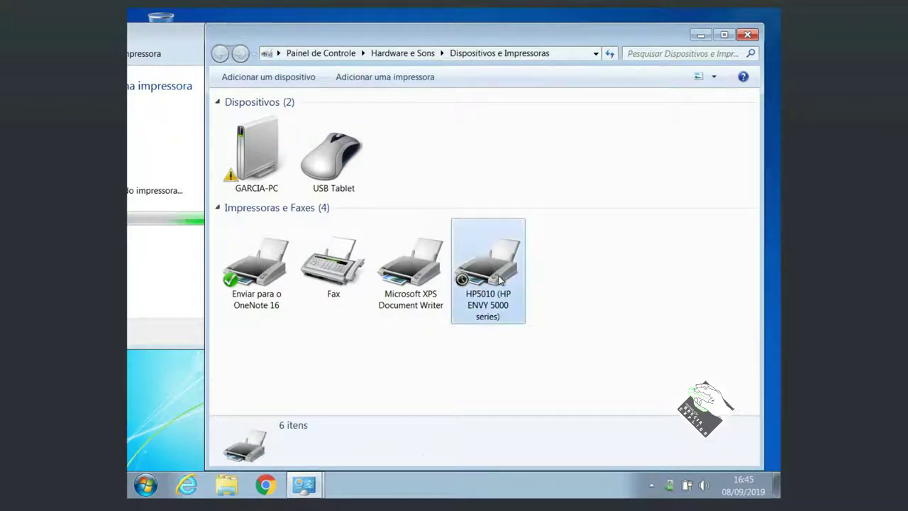
{"action": "right_click", "coordinate": [500, 280]}
{"action": "left_click", "coordinate": [157, 91]}
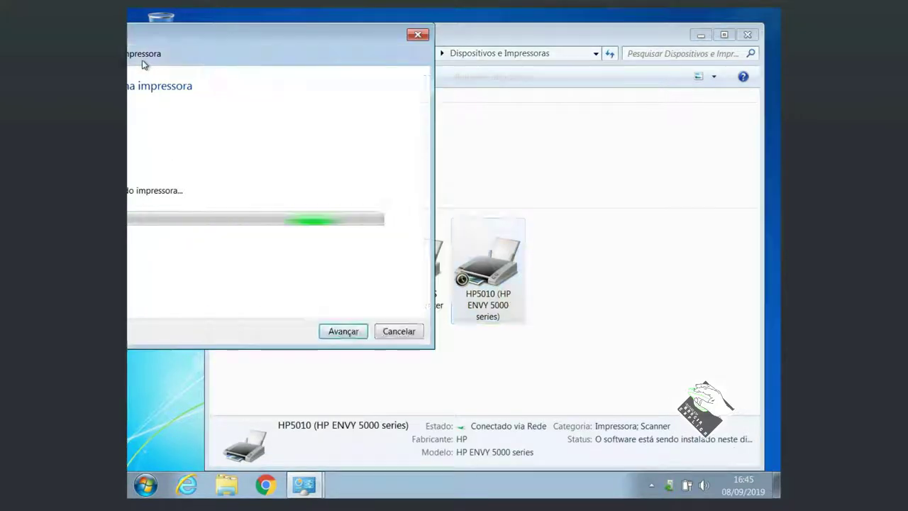
{"action": "left_click_drag", "start_coordinate": [197, 53], "coordinate": [405, 73]}
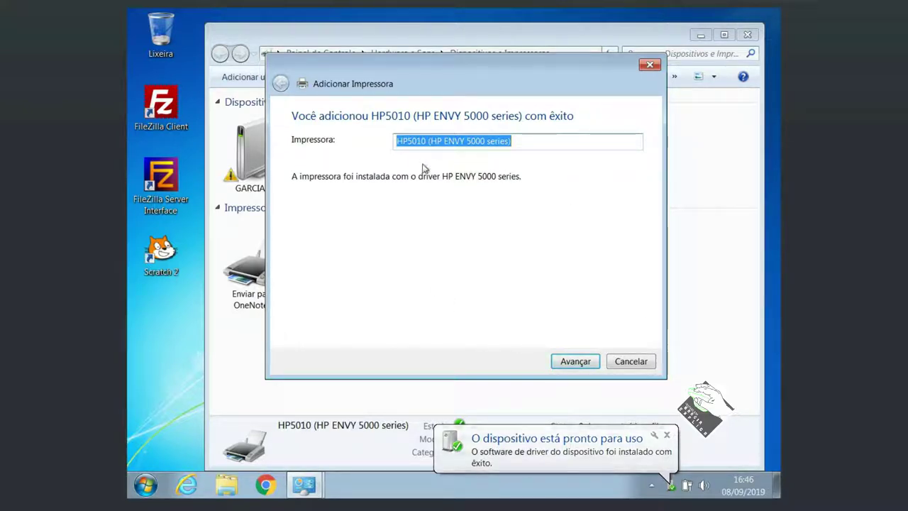
- Accept the suggested printer name, choose not to share the printer, and finish the Adicionar Impressora wizard without printing a test page
{"action": "left_click", "coordinate": [573, 362]}
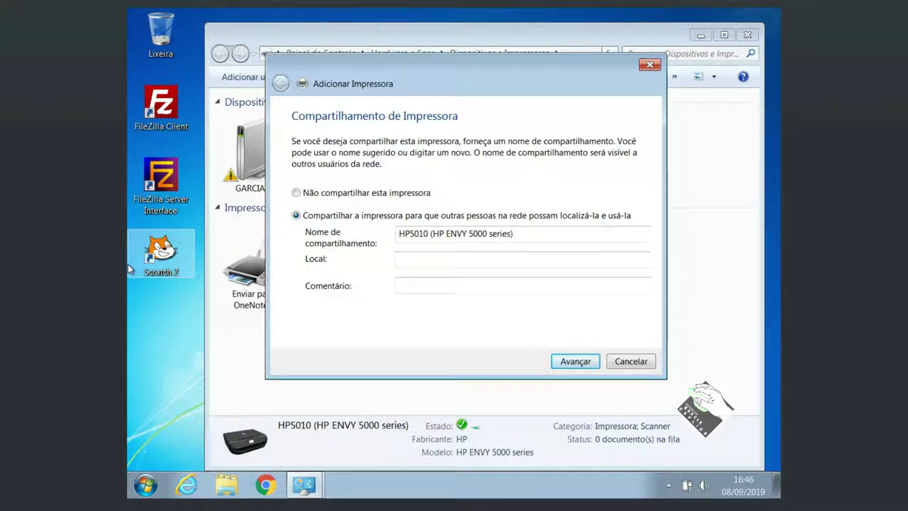
{"action": "left_click", "coordinate": [327, 193]}
{"action": "left_click", "coordinate": [575, 361]}
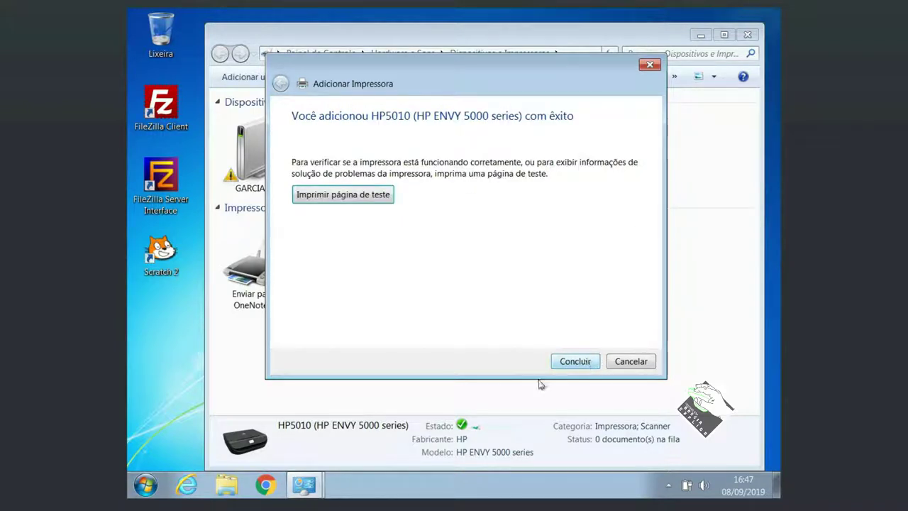
{"action": "left_click", "coordinate": [573, 362]}
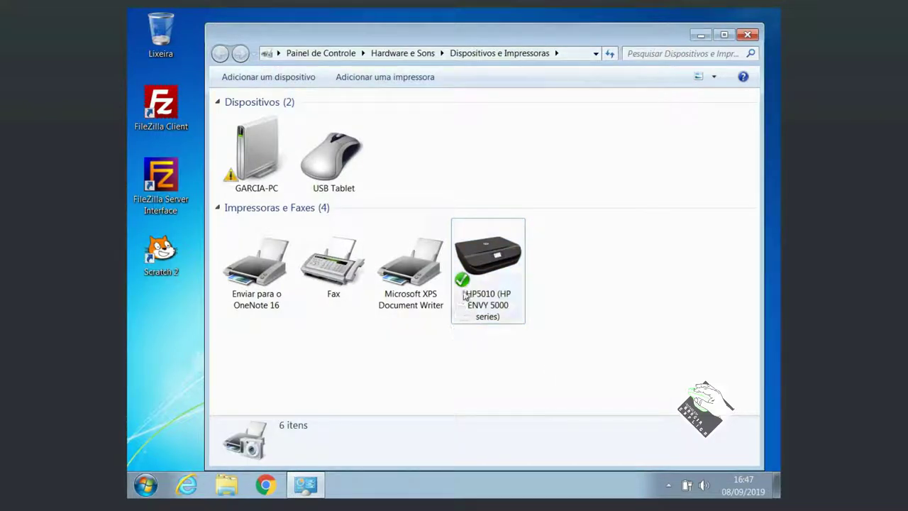
- Check the default printer option of the HP5010, and set Enviar para o OneNote 16 as the default printer
{"action": "left_click", "coordinate": [470, 294]}
{"action": "right_click", "coordinate": [468, 293]}
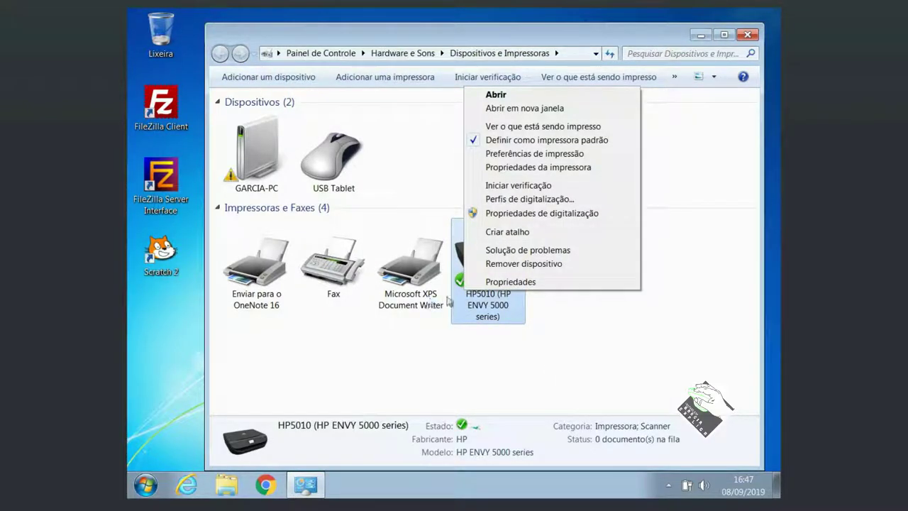
{"action": "left_click", "coordinate": [447, 301]}
{"action": "right_click", "coordinate": [254, 279]}
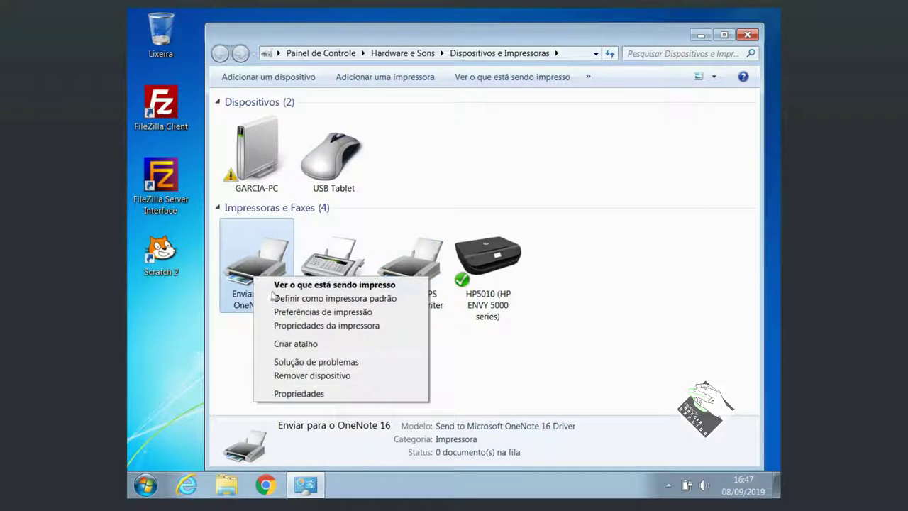
{"action": "left_click", "coordinate": [273, 298]}
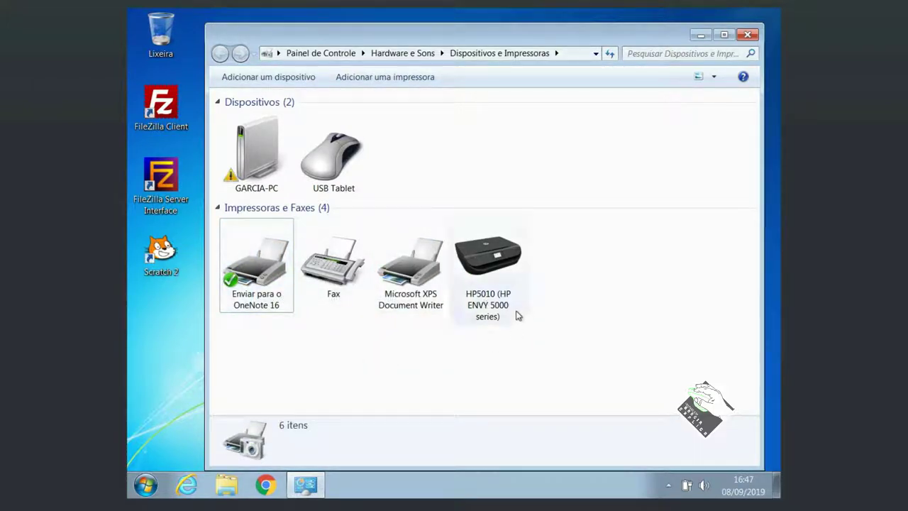
- Set the HP5010 (HP ENVY 5000 series) as the default printer and clear the selection
{"action": "right_click", "coordinate": [488, 294]}
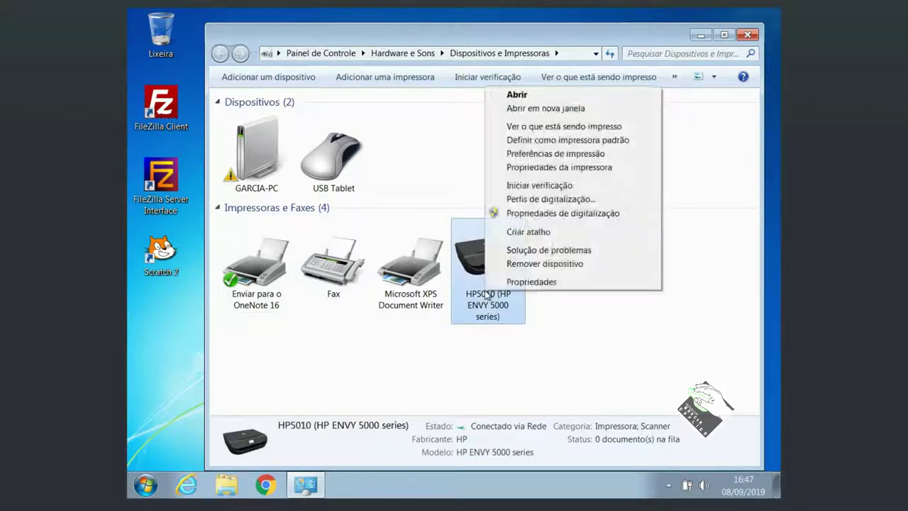
{"action": "left_click", "coordinate": [547, 139]}
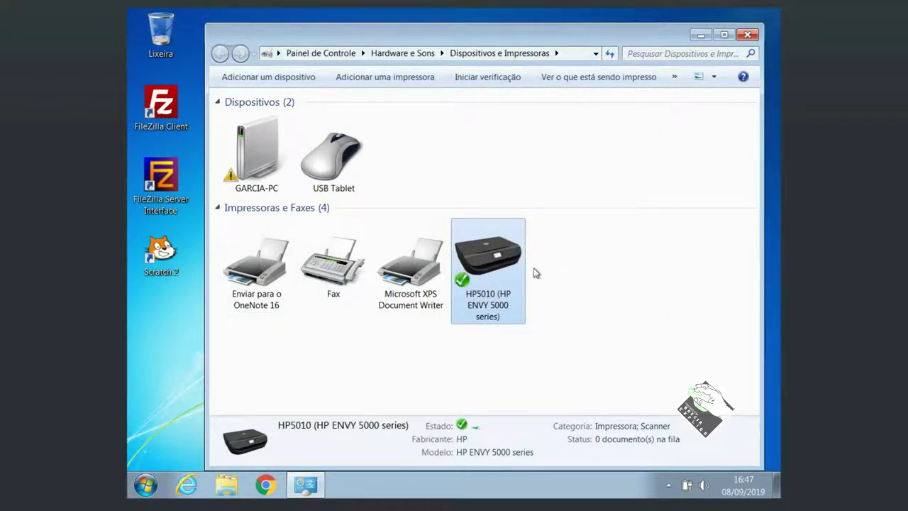
{"action": "mouse_move", "coordinate": [575, 278]}
{"action": "left_mouse_down"}
{"action": "mouse_move", "coordinate": [526, 291]}
{"action": "mouse_move", "coordinate": [523, 307]}
{"action": "mouse_move", "coordinate": [573, 286]}
{"action": "left_mouse_up"}
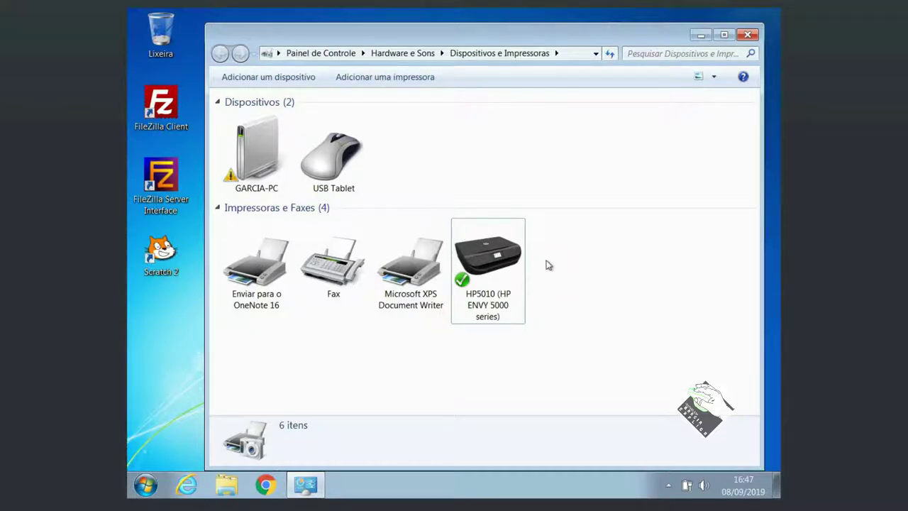
- View the status, printer properties and printing preferences of the HP5010 (HP ENVY 5000 series), closing each dialog without changes
{"action": "mouse_move", "coordinate": [498, 293]}
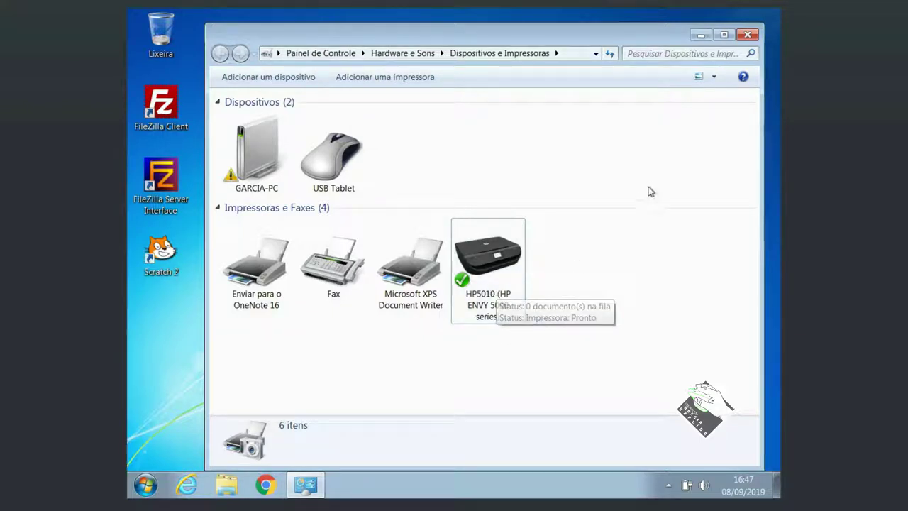
{"action": "left_click", "coordinate": [486, 298]}
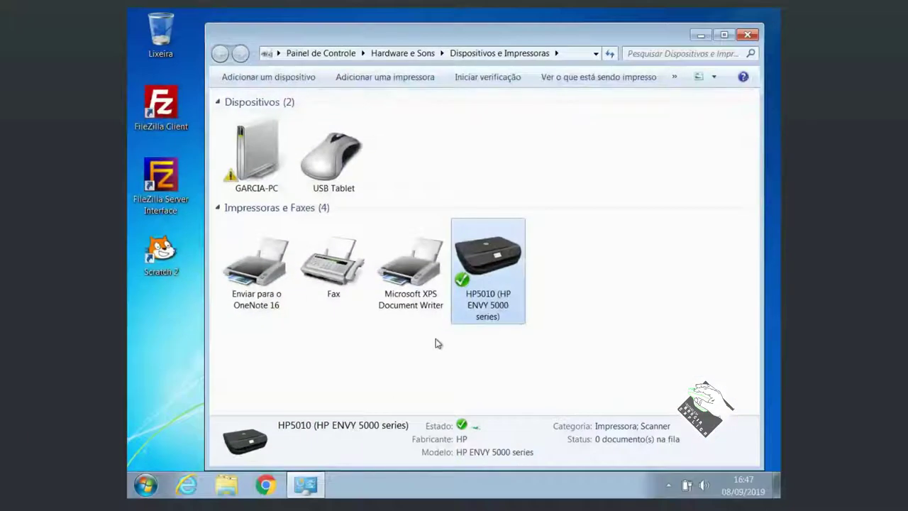
{"action": "right_click", "coordinate": [469, 302]}
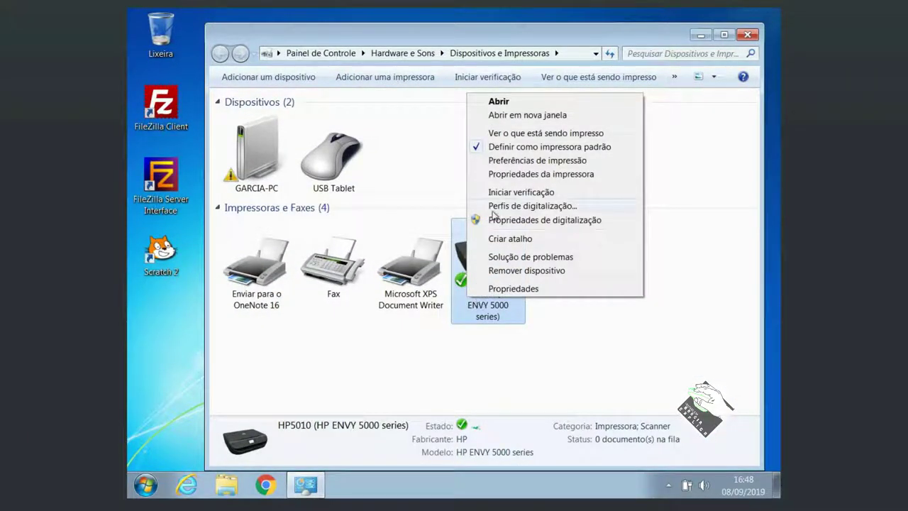
{"action": "left_click", "coordinate": [588, 172]}
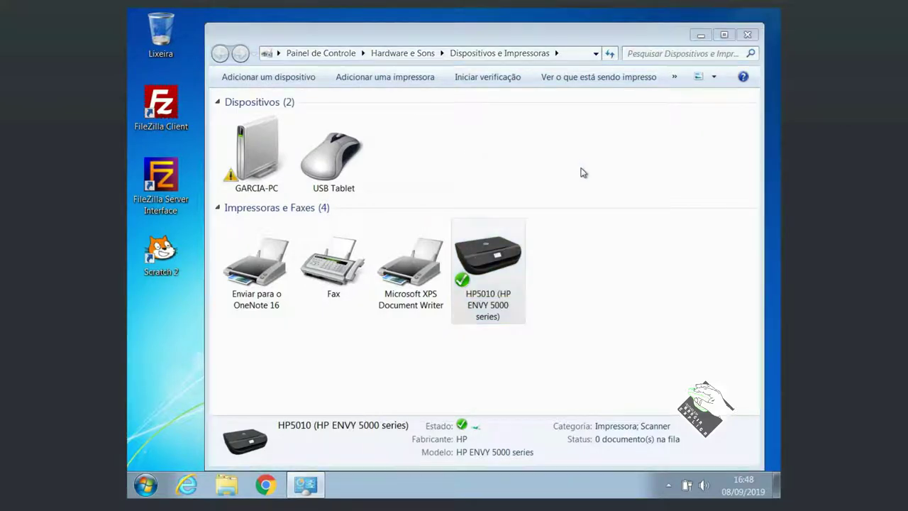
{"action": "left_click", "coordinate": [763, 129]}
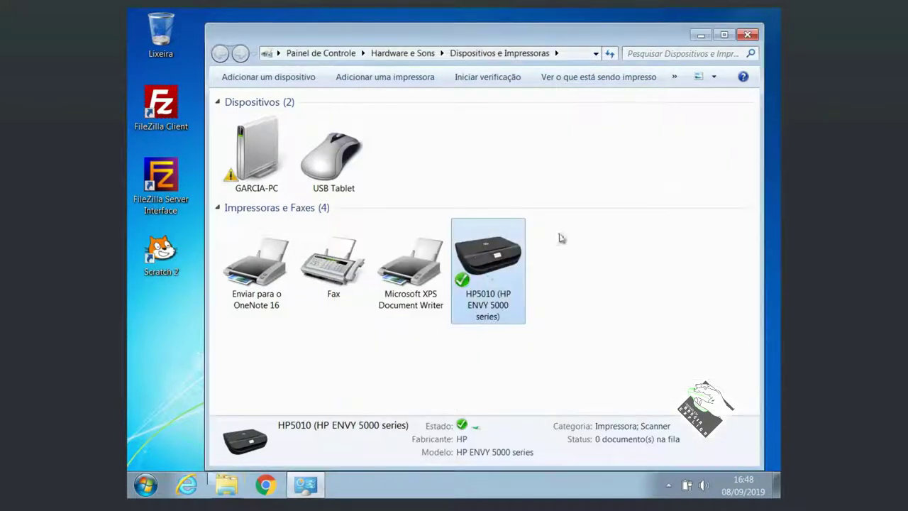
{"action": "right_click", "coordinate": [484, 285]}
{"action": "left_click", "coordinate": [554, 158]}
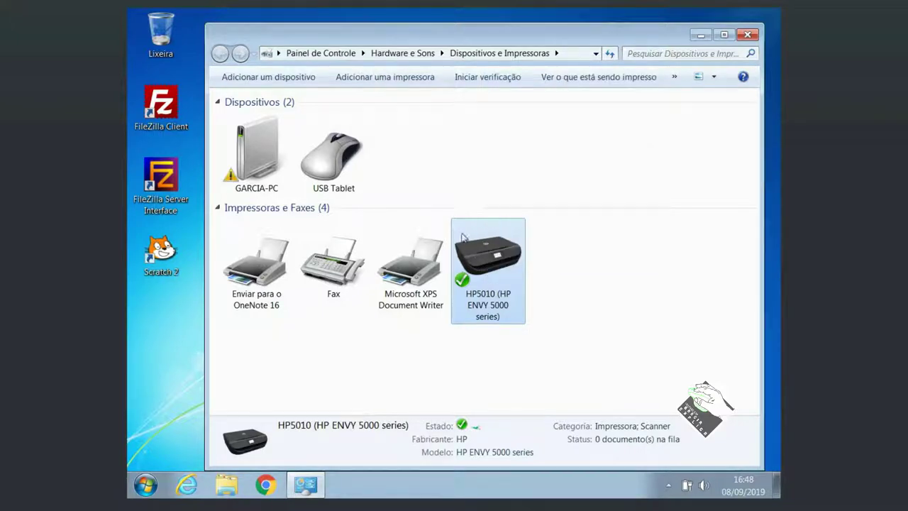
{"action": "left_click", "coordinate": [763, 89]}
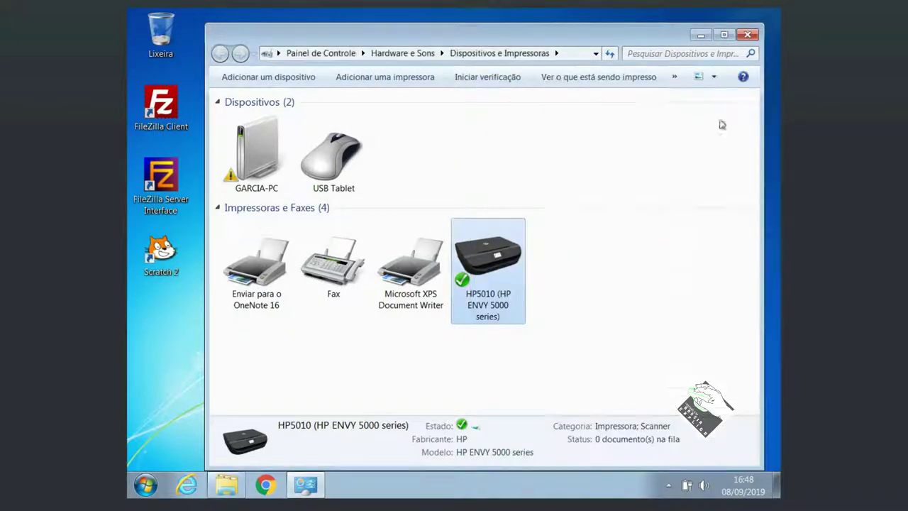
- Open the device page of the HP5010 (HP ENVY 5000 series) with its print queue, preferences and customization options
{"action": "right_click", "coordinate": [469, 269]}
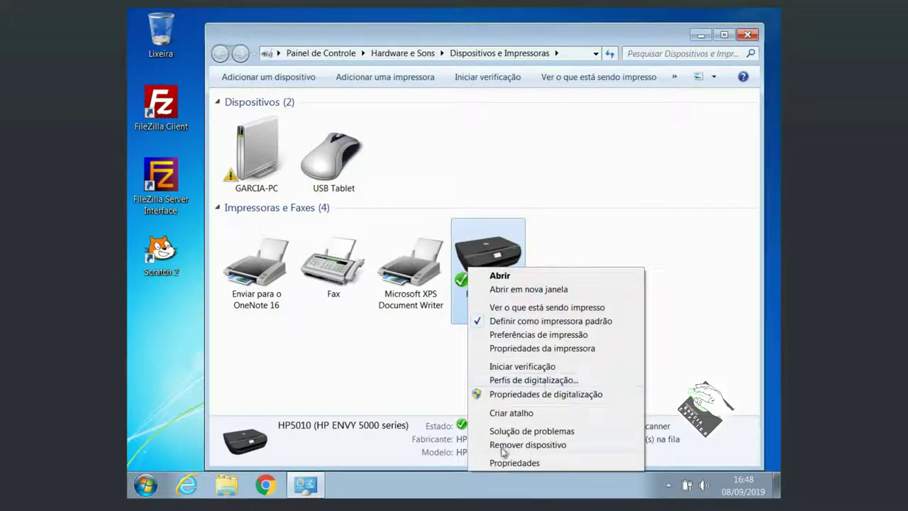
{"action": "left_click", "coordinate": [503, 256]}
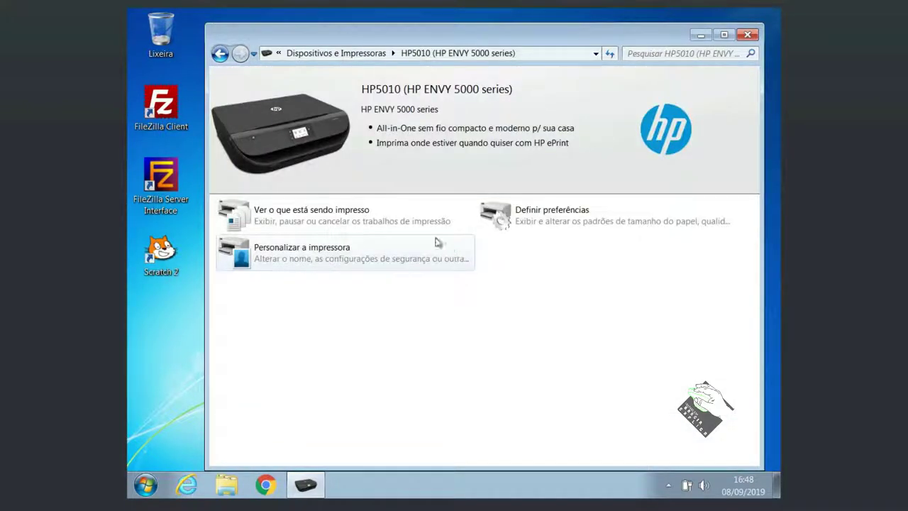
- Open the print queue of the HP5010 (HP ENVY 5000 series) in Windows 7 and enlarge its window
{"action": "left_click", "coordinate": [367, 212]}
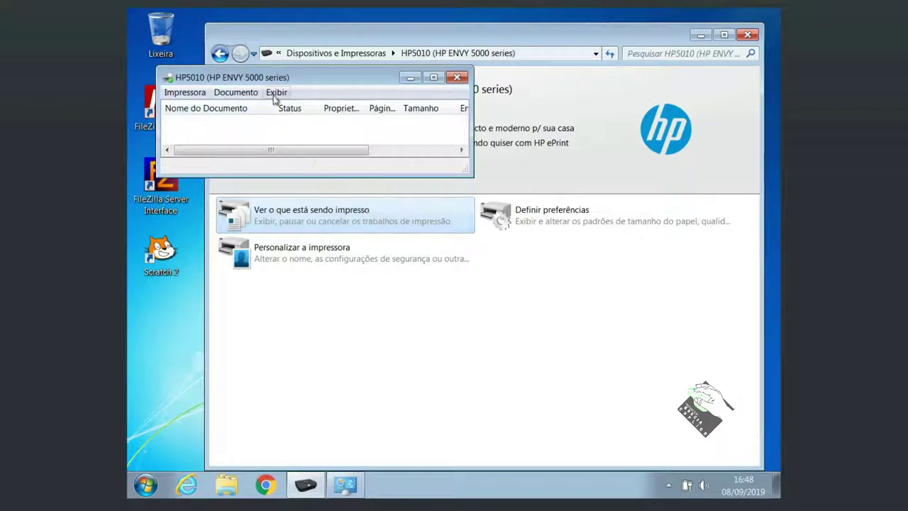
{"action": "left_click_drag", "start_coordinate": [471, 173], "coordinate": [561, 234]}
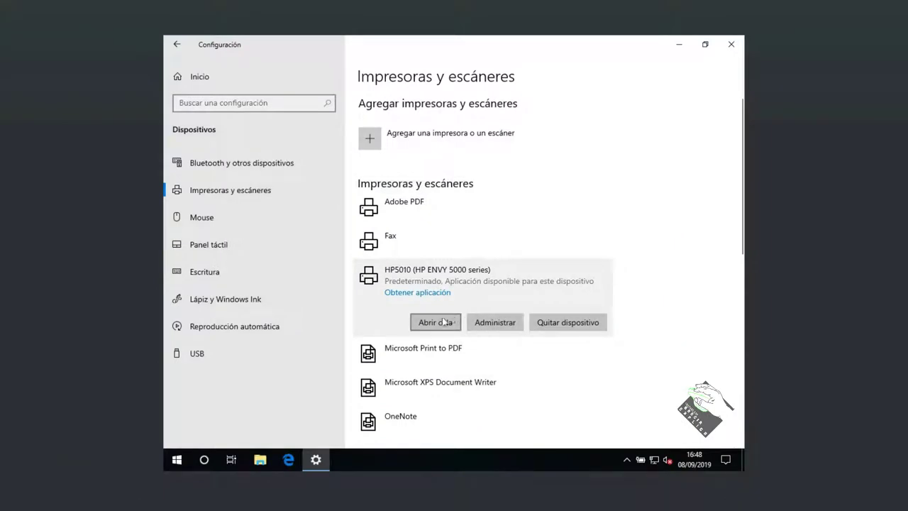
- Open the HP5010 print queue in Windows 10 and sort the document list by Estado
{"action": "left_click", "coordinate": [443, 322]}
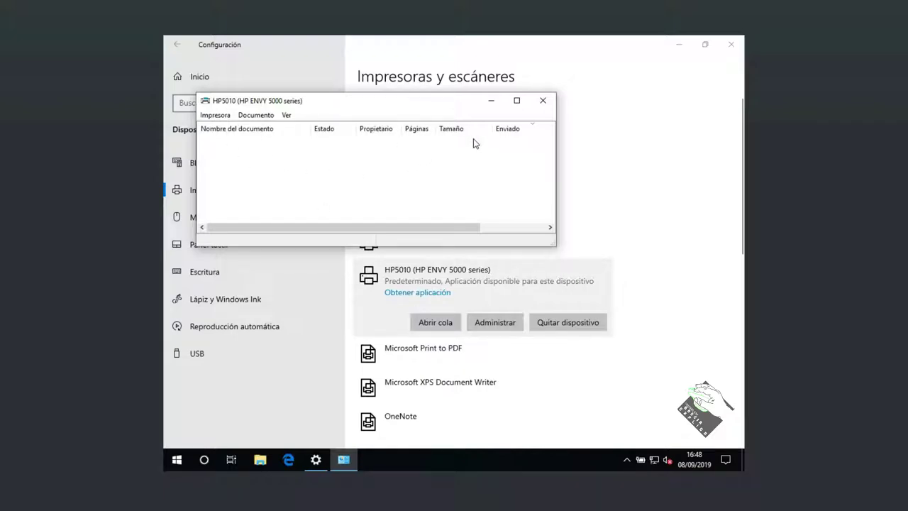
{"action": "left_click", "coordinate": [329, 130]}
{"action": "right_click", "coordinate": [242, 148]}
{"action": "left_click", "coordinate": [229, 152]}
- Check the hidden notification area icons in Windows 10 and collapse them again
{"action": "left_click", "coordinate": [626, 459]}
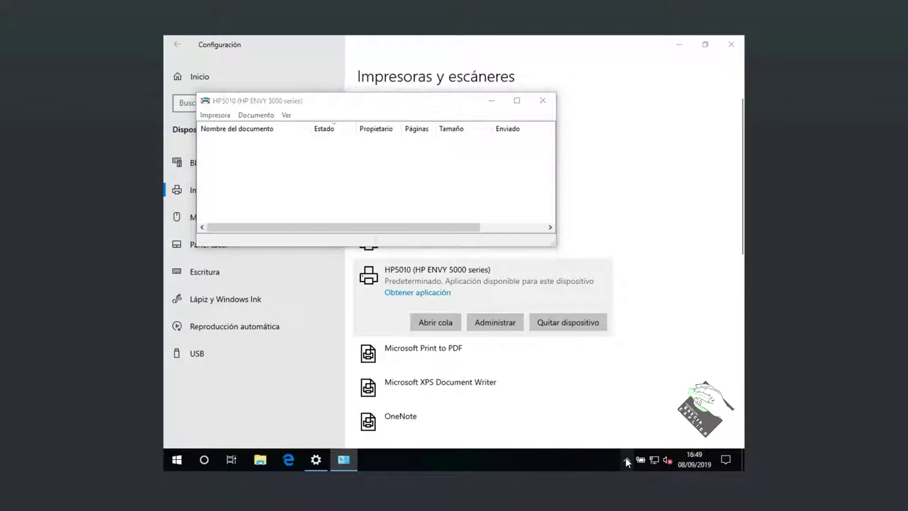
{"action": "left_click", "coordinate": [625, 459]}
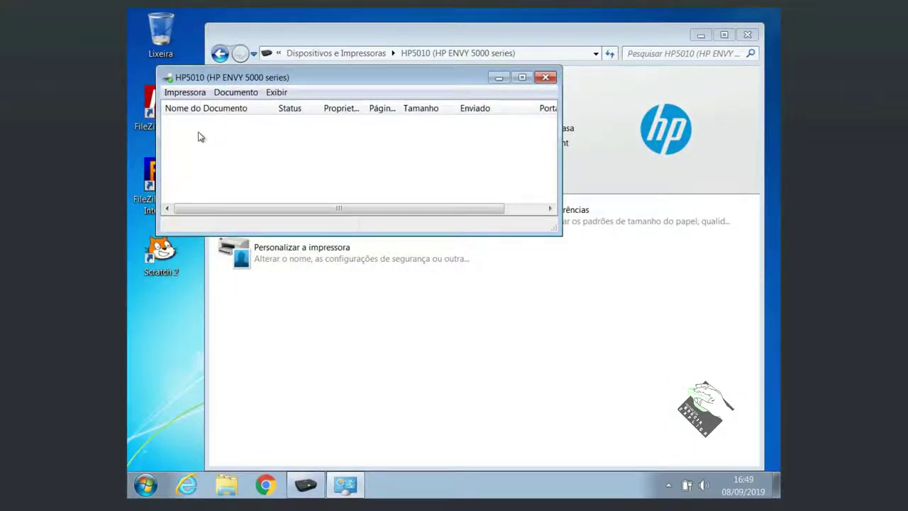
- View the printer options available from the HP5010 print queue in Windows 7, without choosing any
{"action": "right_click", "coordinate": [356, 133]}
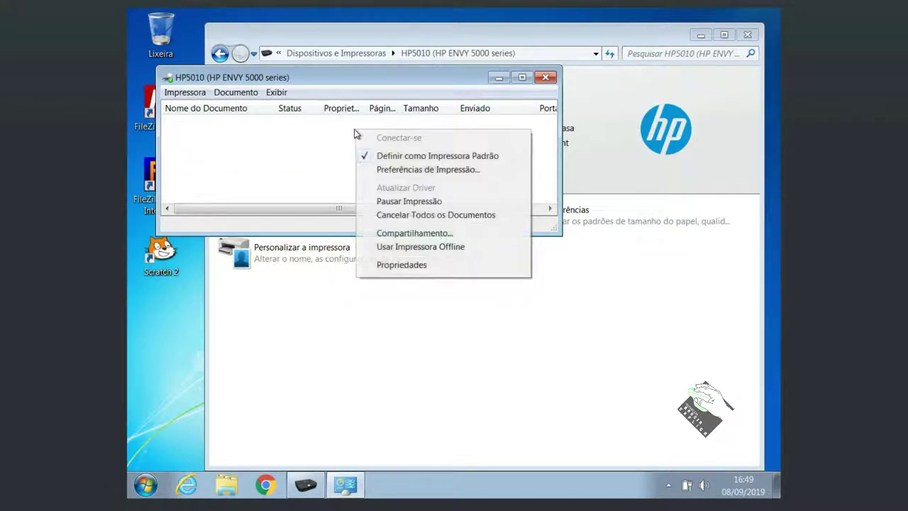
{"action": "left_click", "coordinate": [312, 151]}
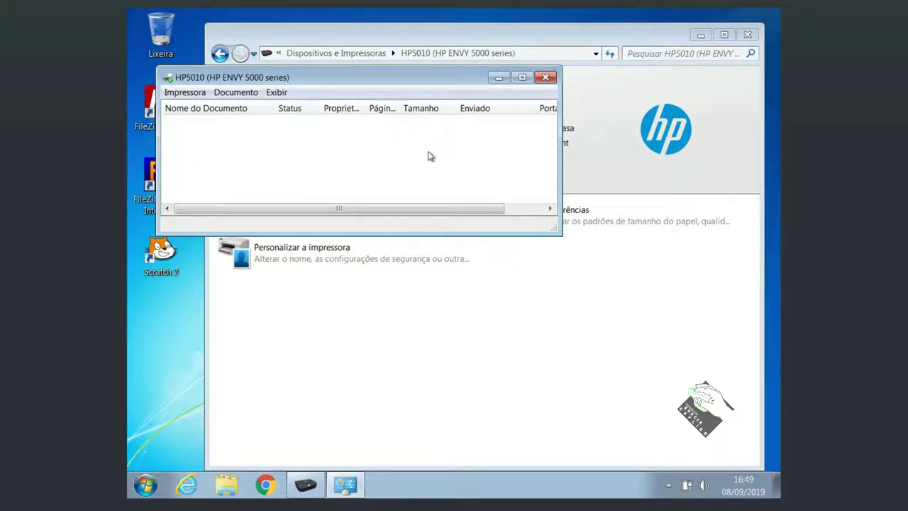